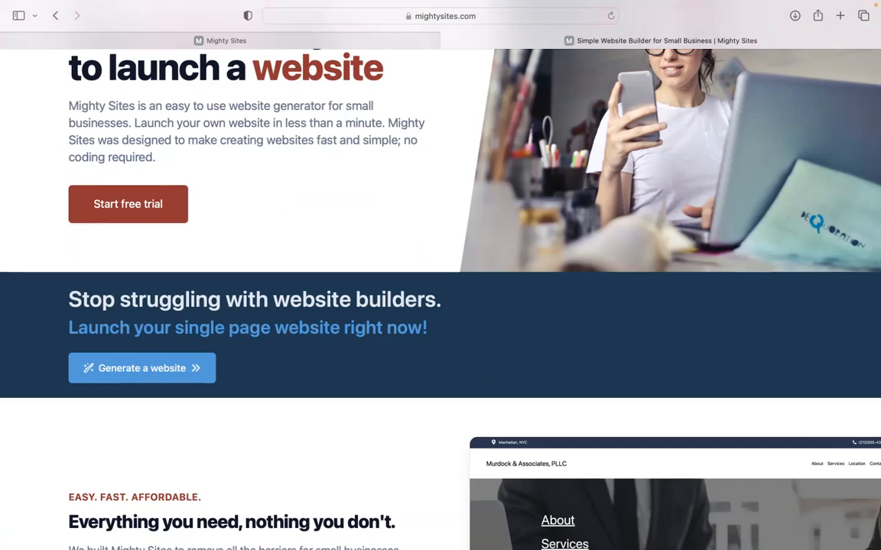
- Switch to the Mighty Sites tab and browse the market templates from 3D Printing Service onward
scroll(440, 298, down, 2)
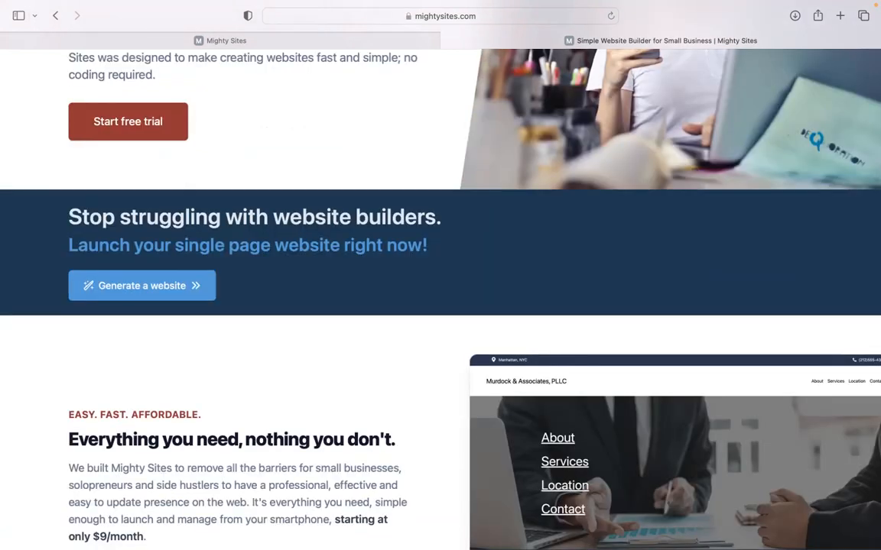
scroll(440, 298, down, 2)
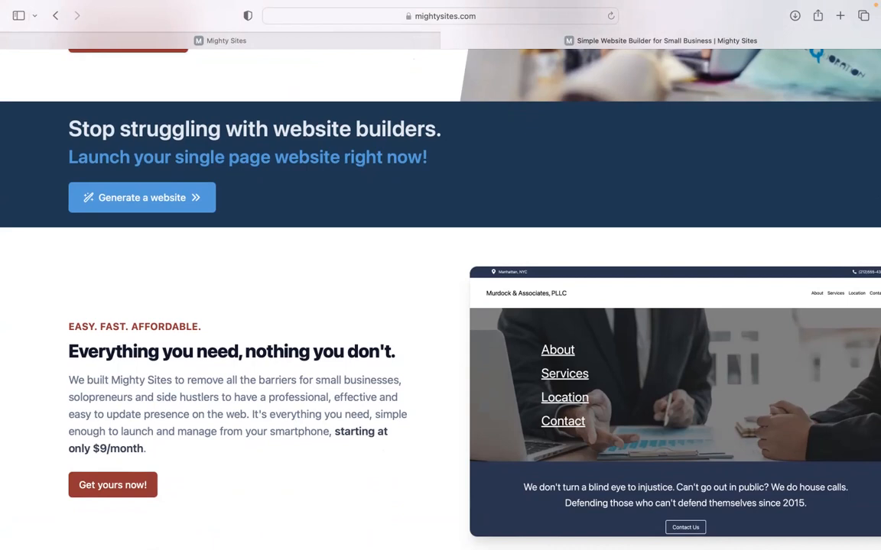
scroll(440, 298, down, 2)
scroll(440, 298, down, 15)
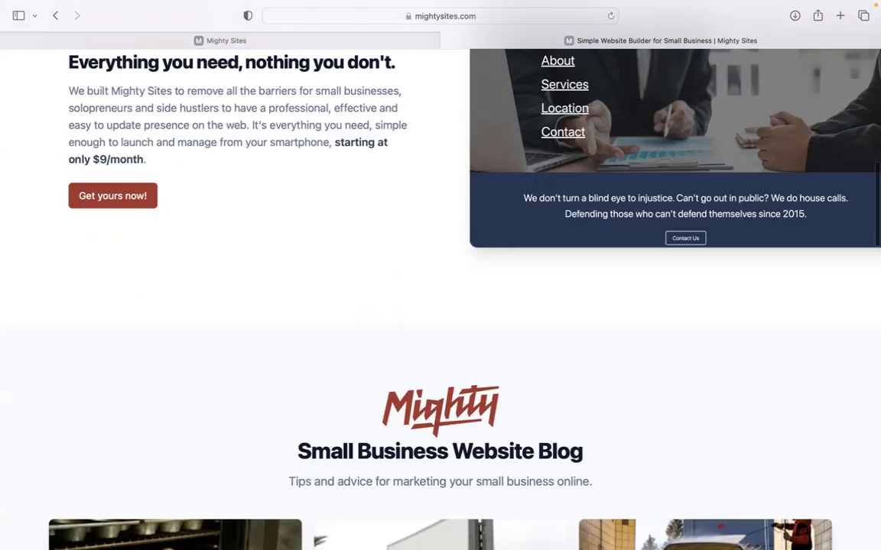
scroll(440, 298, down, 5)
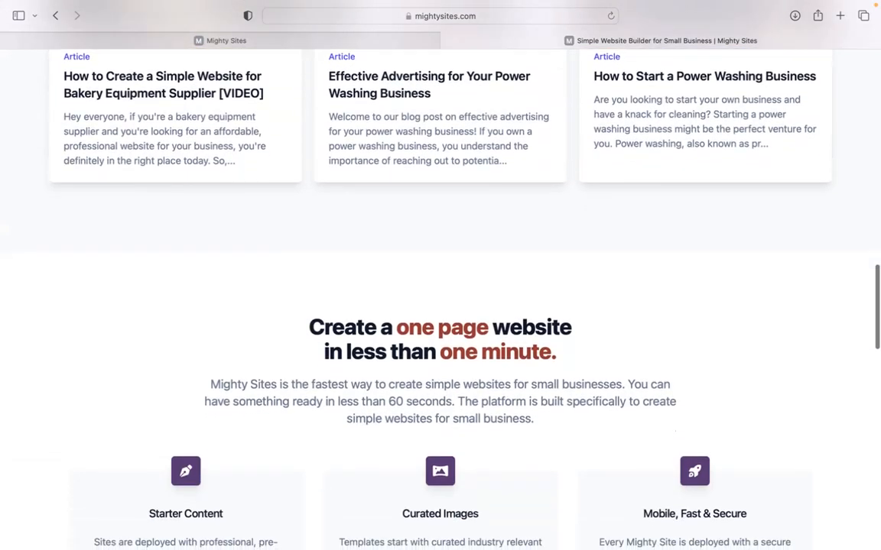
scroll(656, 258, down, 2)
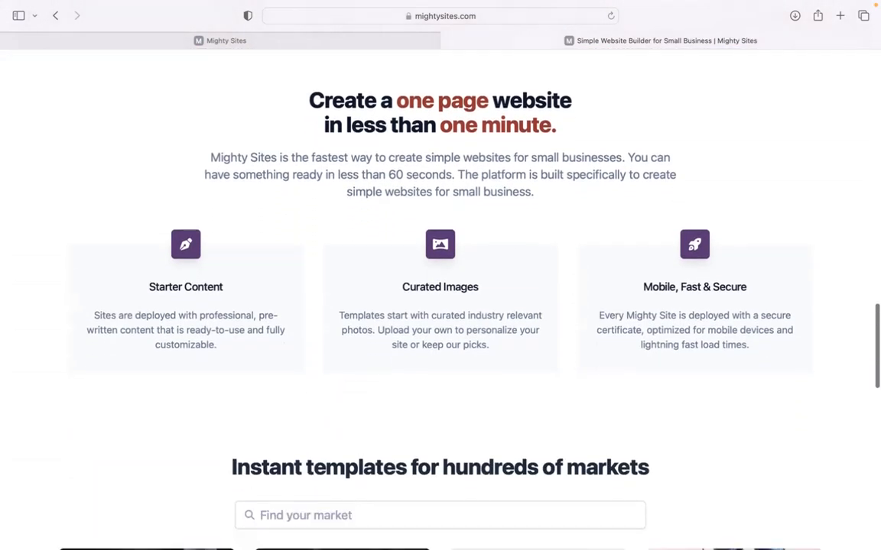
click(383, 41)
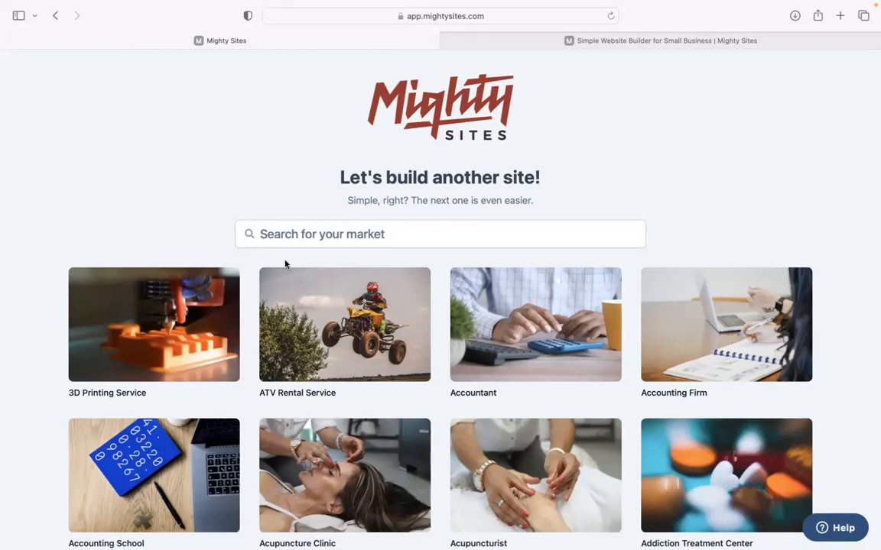
scroll(207, 175, down, 5)
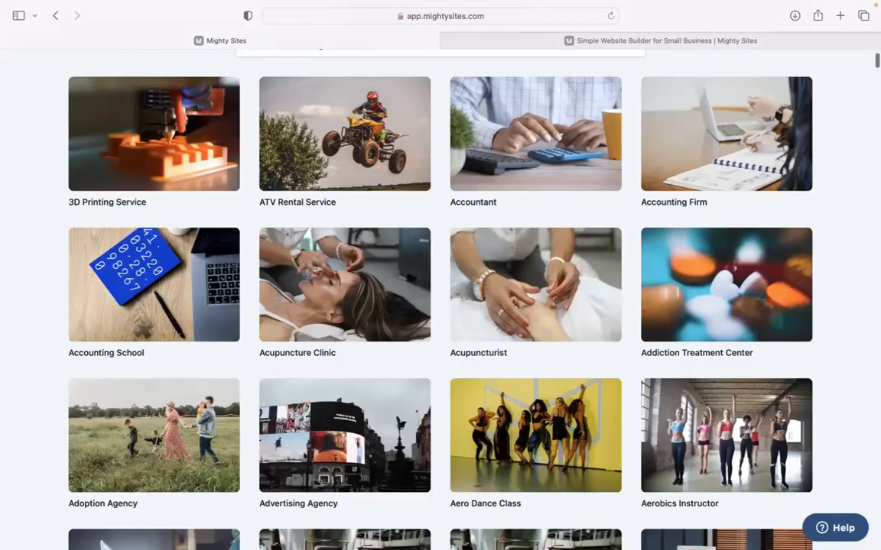
scroll(441, 298, down, 10)
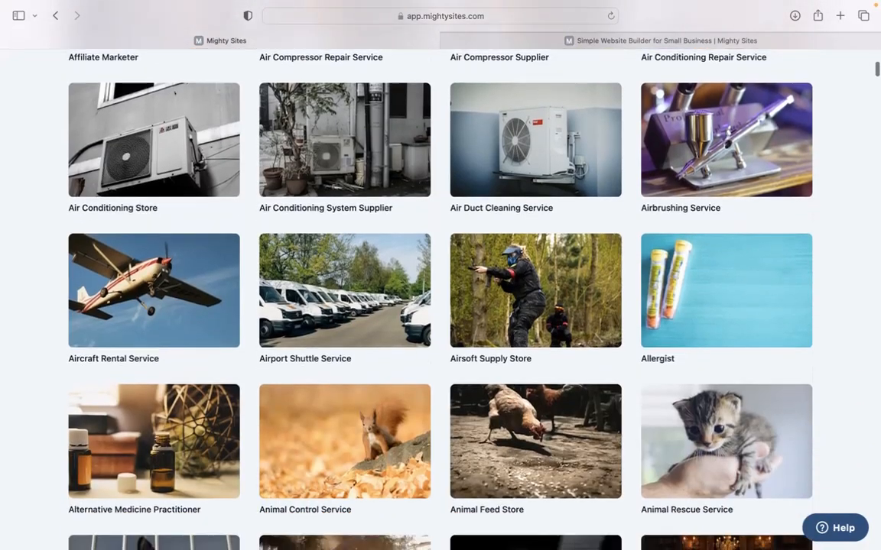
scroll(440, 298, down, 4)
scroll(440, 298, up, 10)
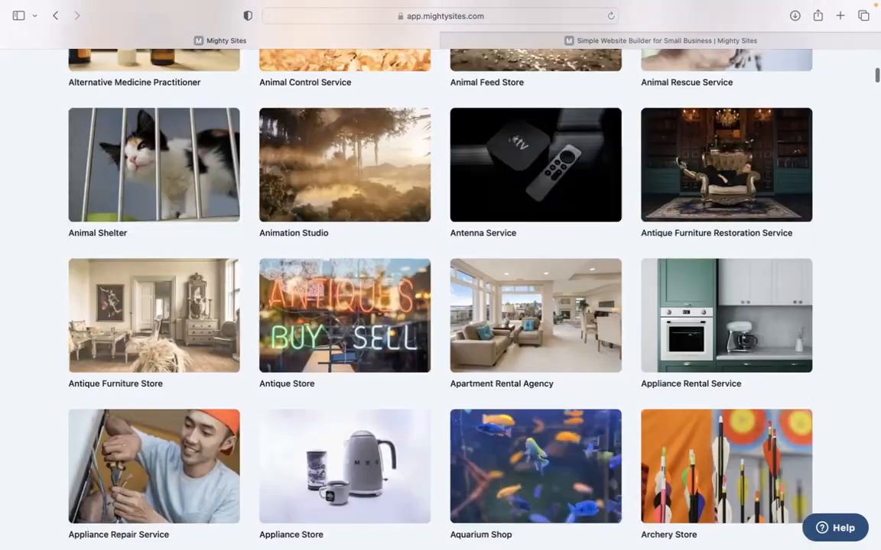
scroll(382, 229, up, 6)
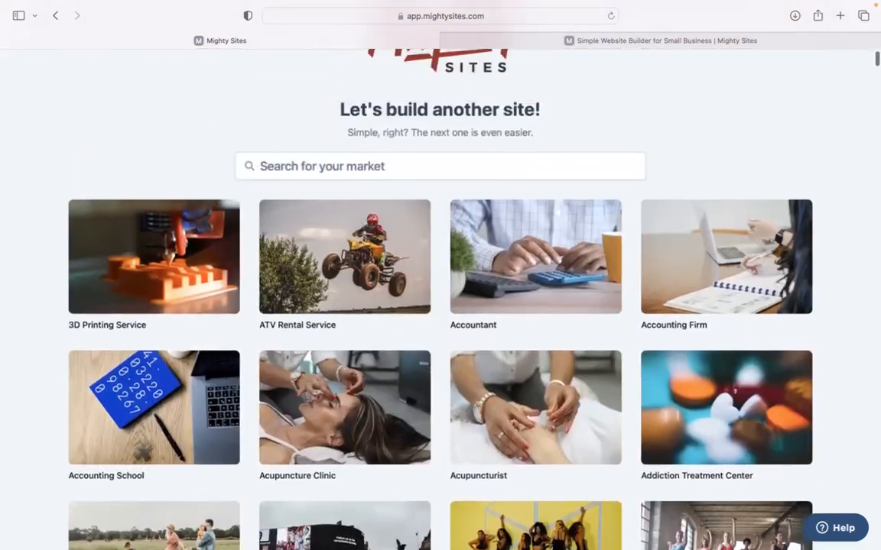
- Search the market templates for 'awnin' and pick Awning Supplier
click(383, 181)
text(awning)
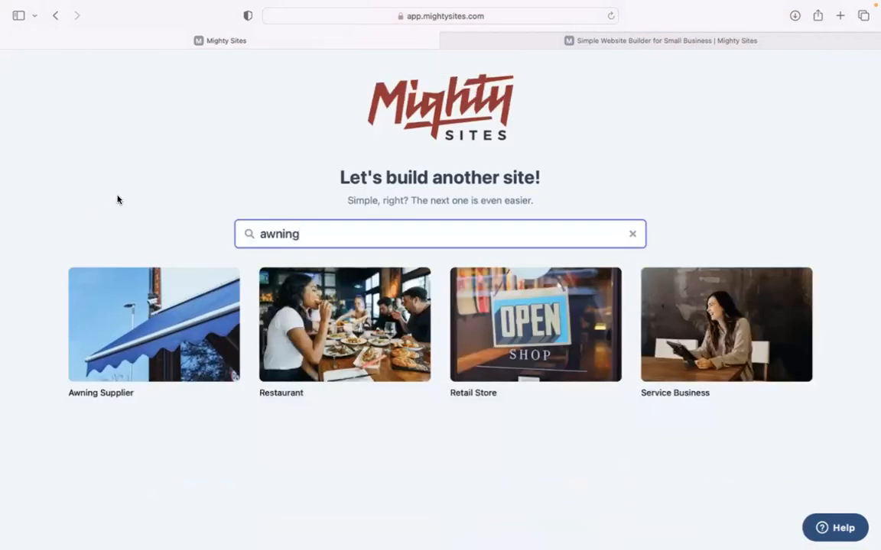
click(104, 177)
click(146, 346)
- Enter Patio Pro in Denver, Colorado as a Service business and build the site
text(Patio Pro)
click(312, 299)
text(Denver)
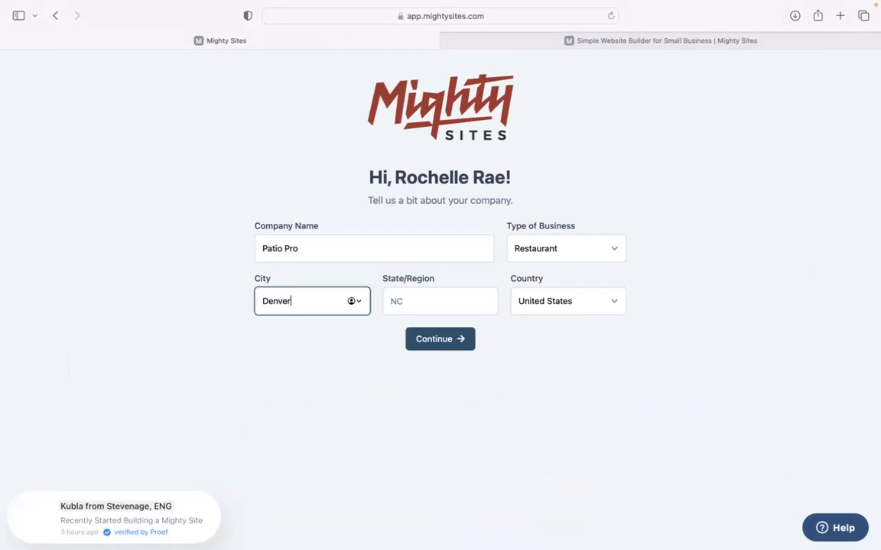
click(399, 302)
text(Colorado)
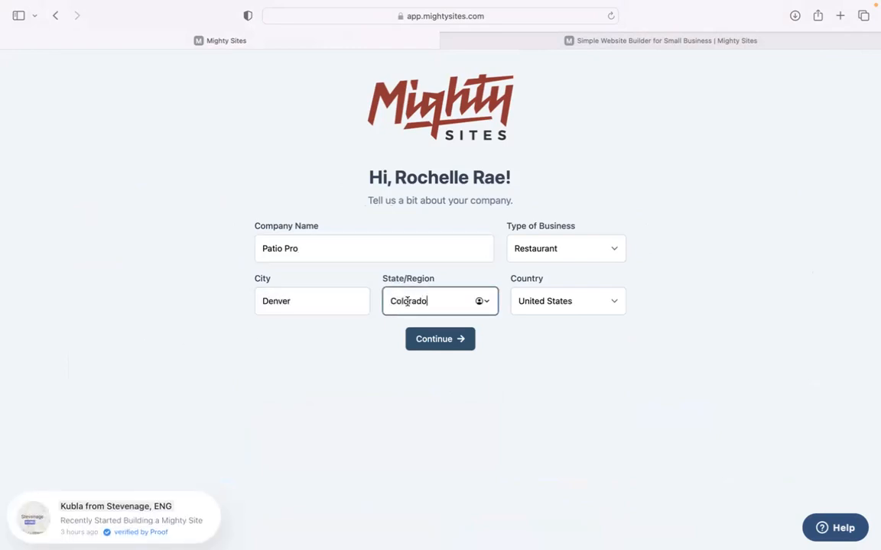
click(547, 250)
click(549, 269)
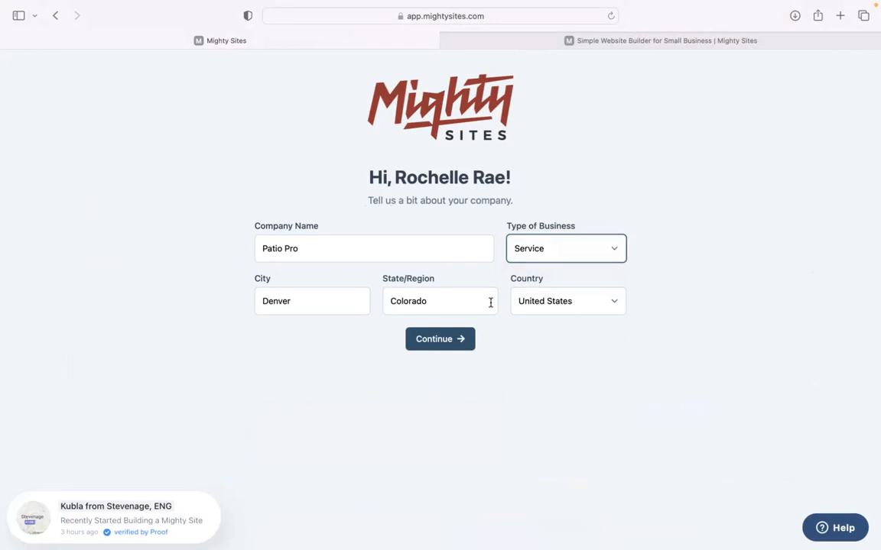
click(462, 339)
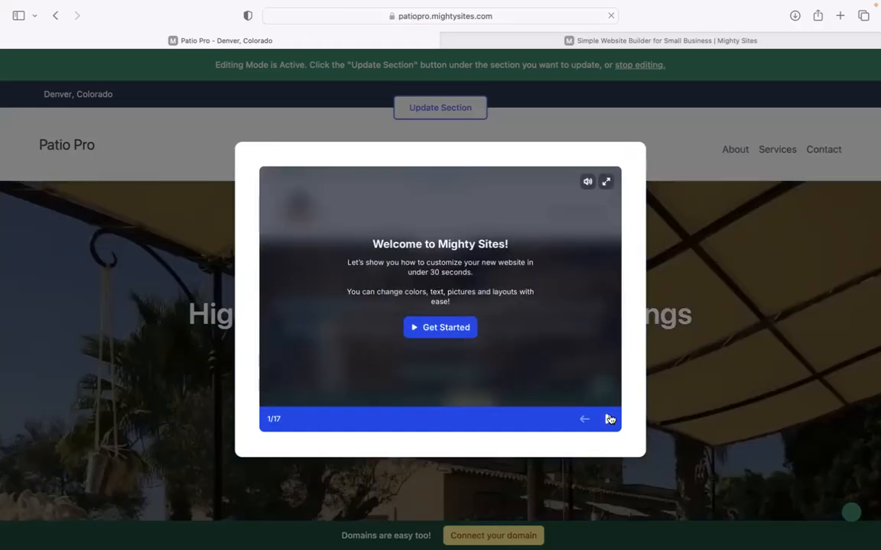
- Step through every welcome tour slide, then close the tour to reveal the Patio Pro homepage editor
click(610, 419)
click(609, 419)
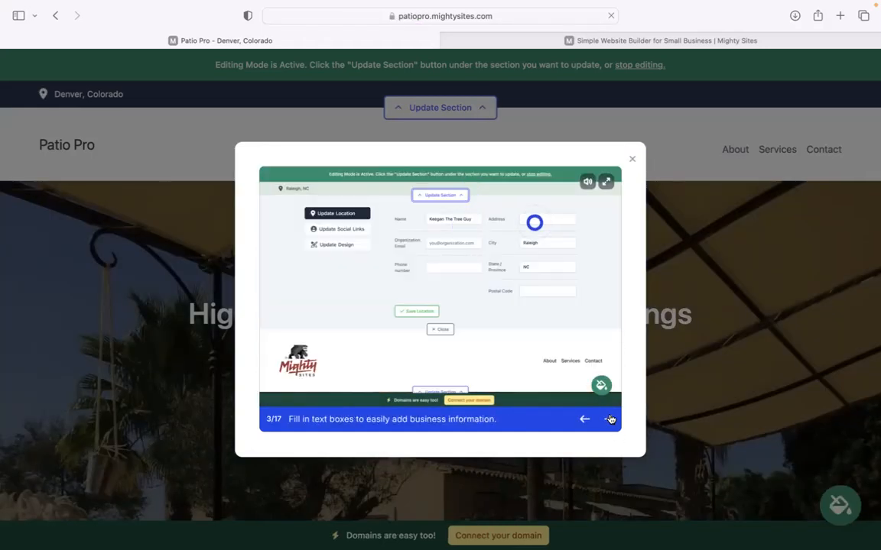
click(609, 419)
click(609, 419)
click(609, 418)
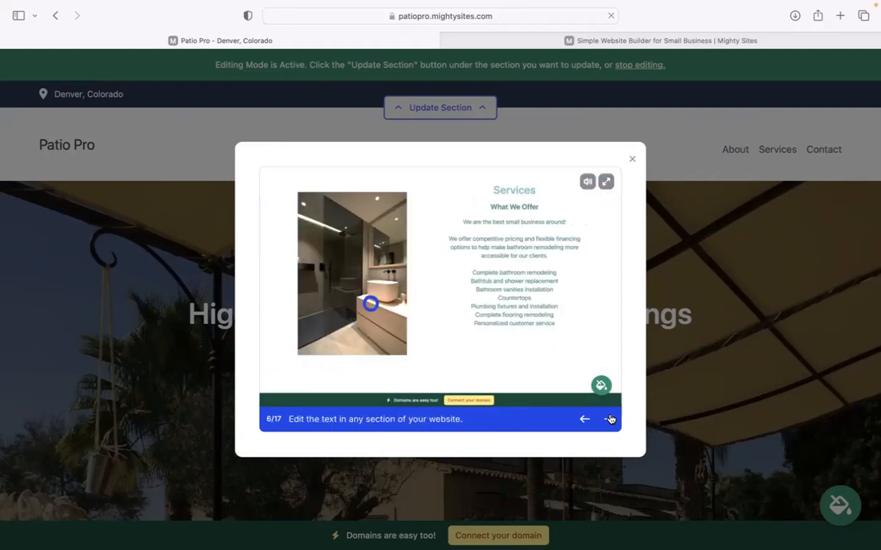
click(609, 419)
click(609, 419)
click(609, 418)
click(609, 419)
click(609, 419)
click(609, 419)
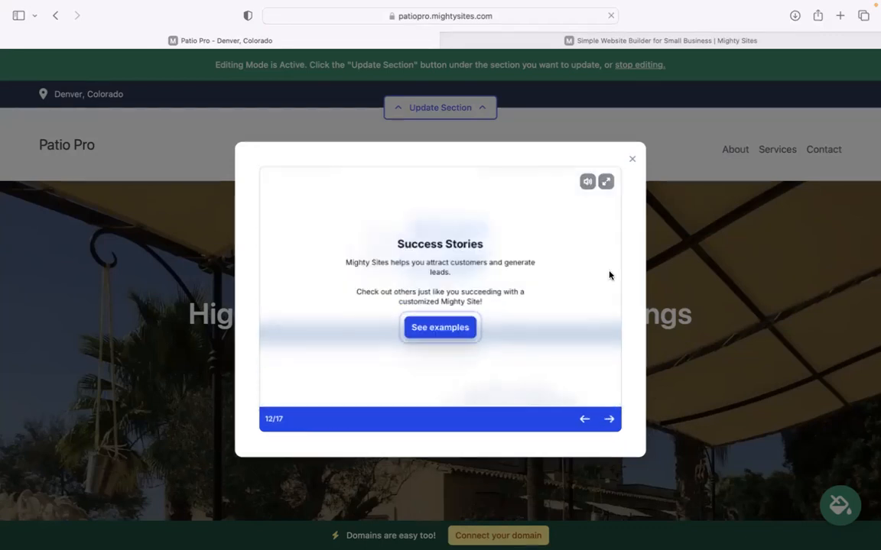
click(633, 158)
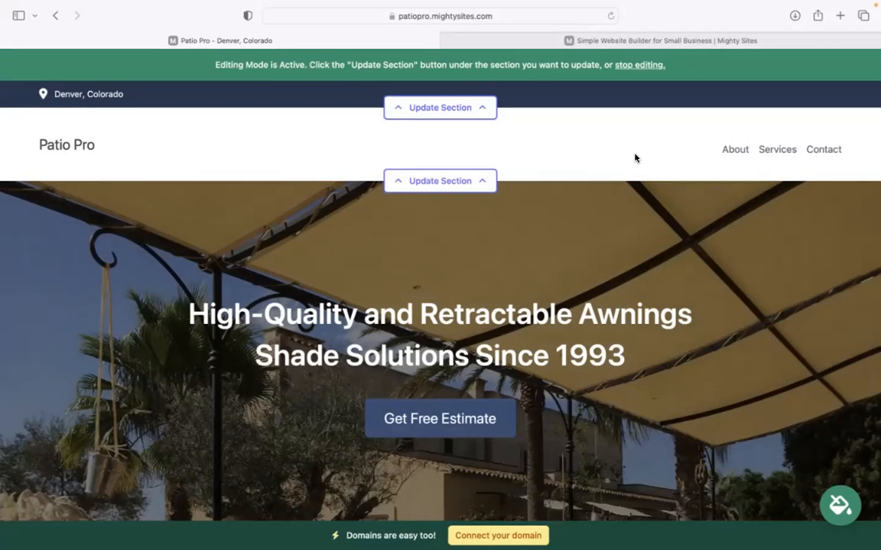
scroll(634, 157, down, 5)
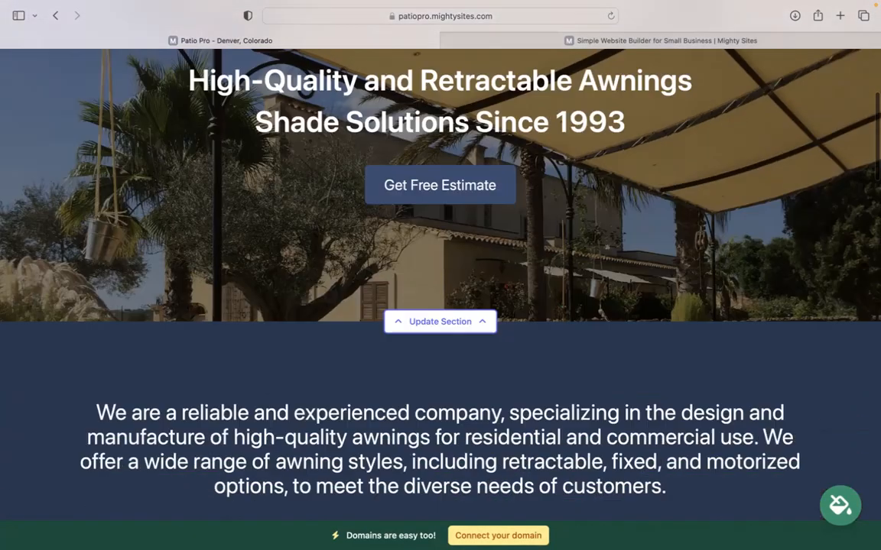
scroll(440, 275, down, 4)
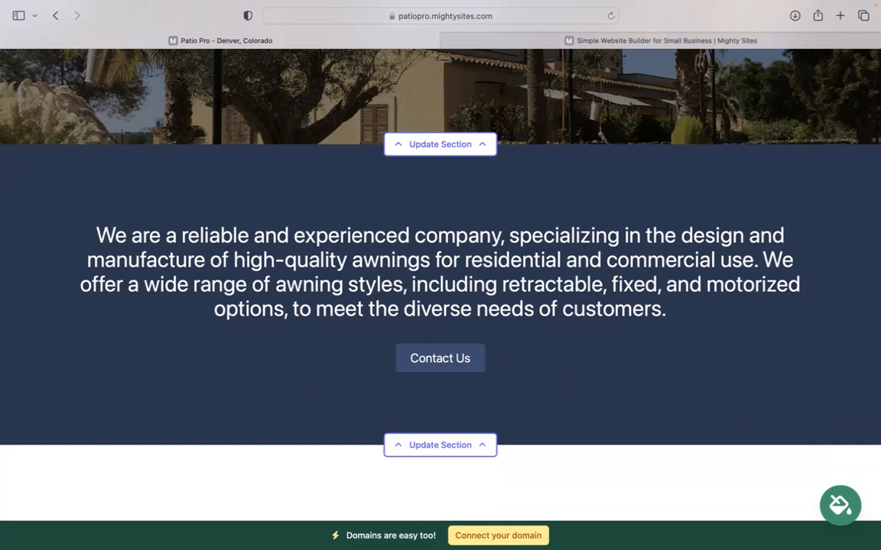
drag(93, 223, 674, 328)
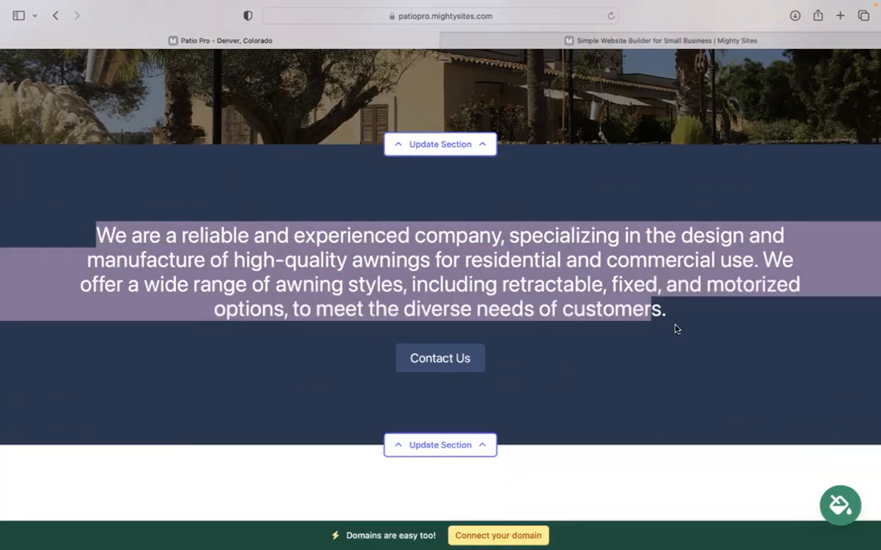
click(292, 240)
scroll(292, 240, down, 4)
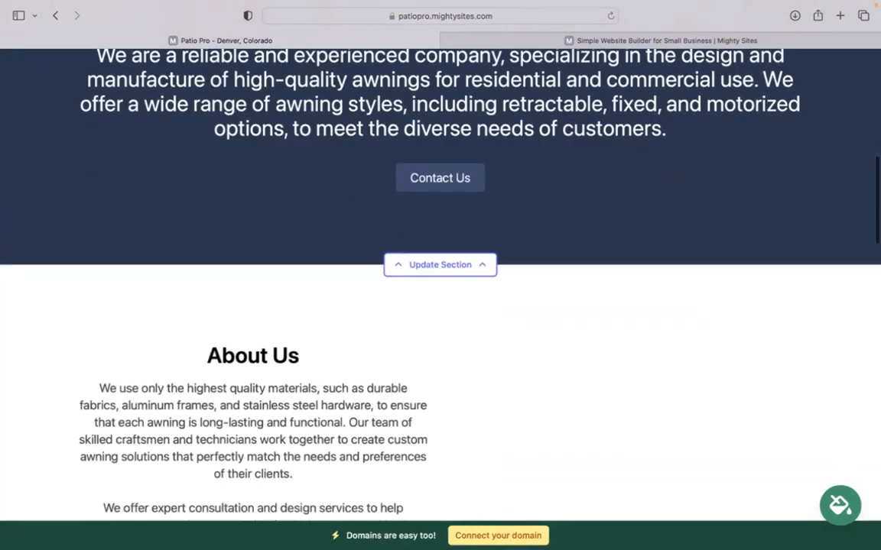
scroll(292, 240, up, 8)
scroll(543, 217, up, 4)
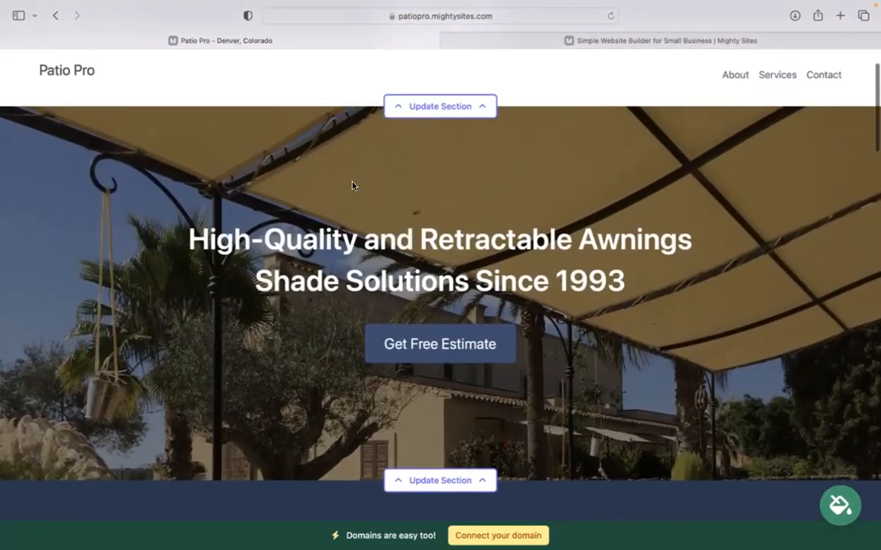
scroll(352, 186, down, 15)
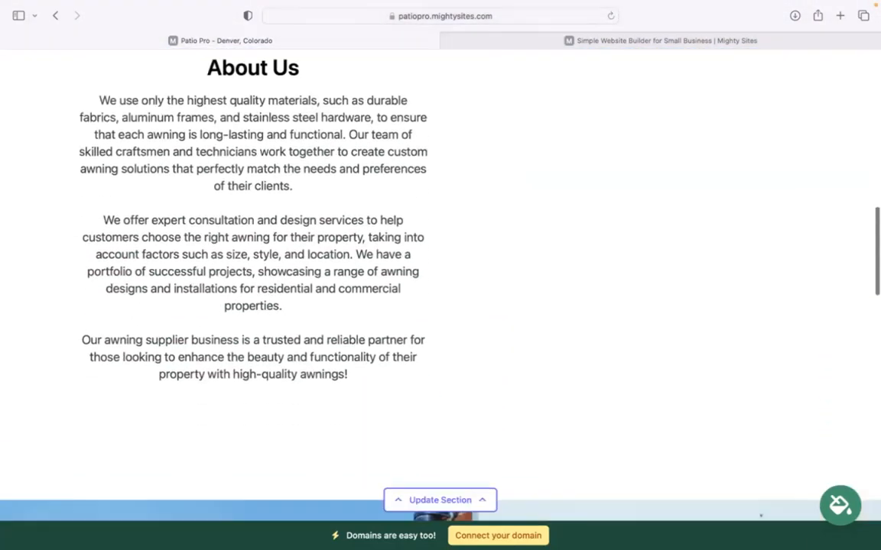
scroll(441, 285, down, 12)
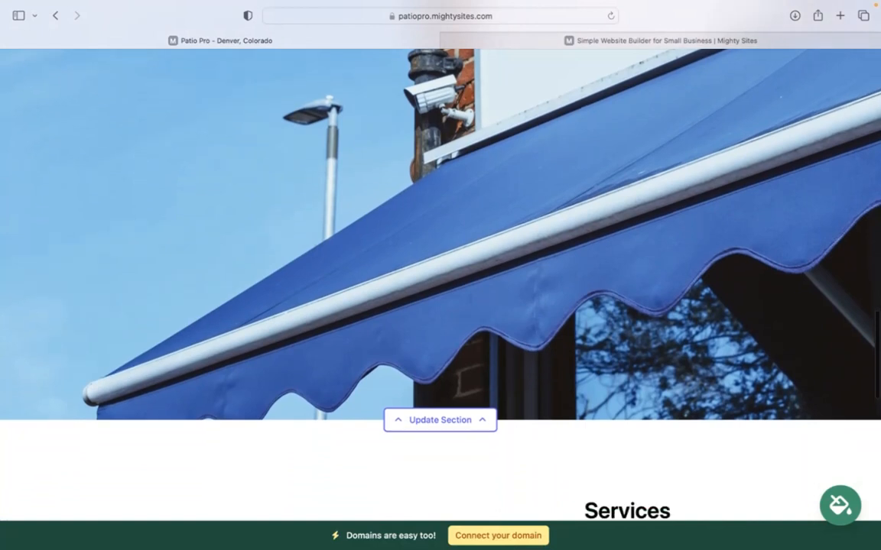
scroll(440, 252, up, 2)
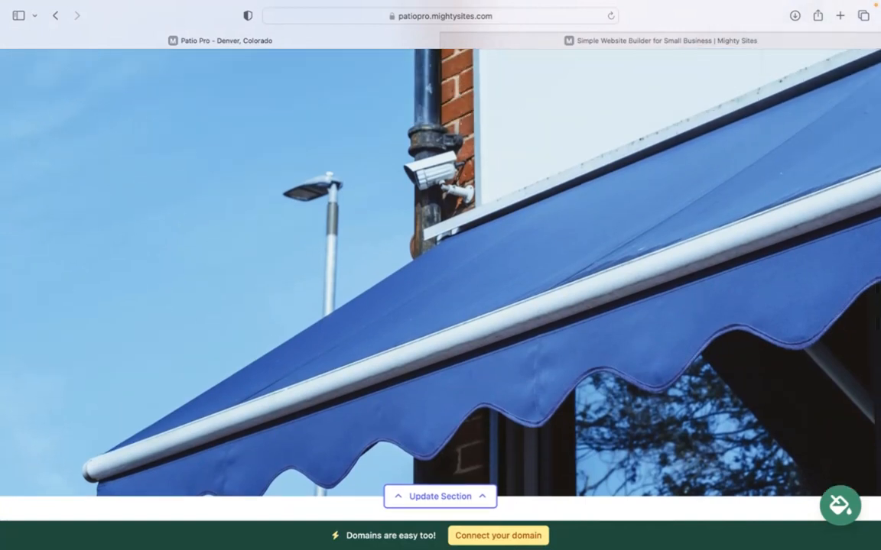
scroll(440, 275, down, 9)
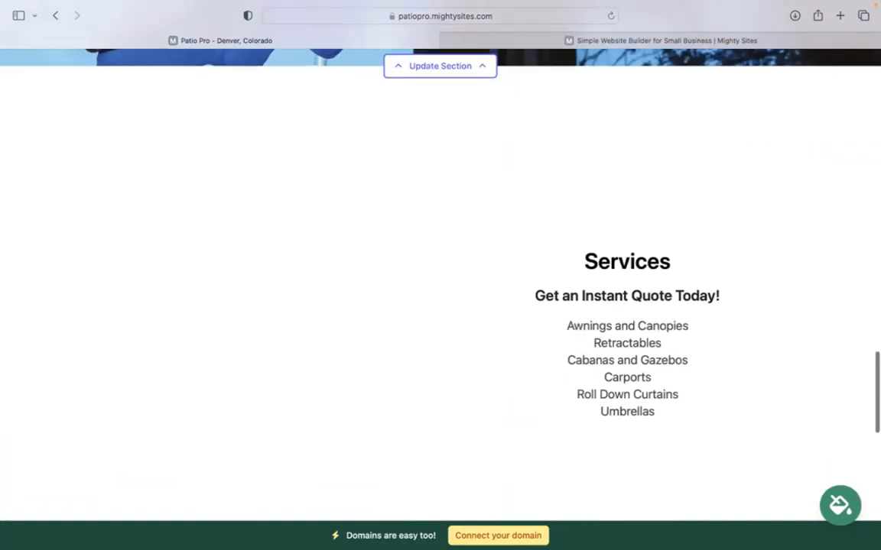
scroll(441, 275, up, 11)
scroll(440, 306, up, 1)
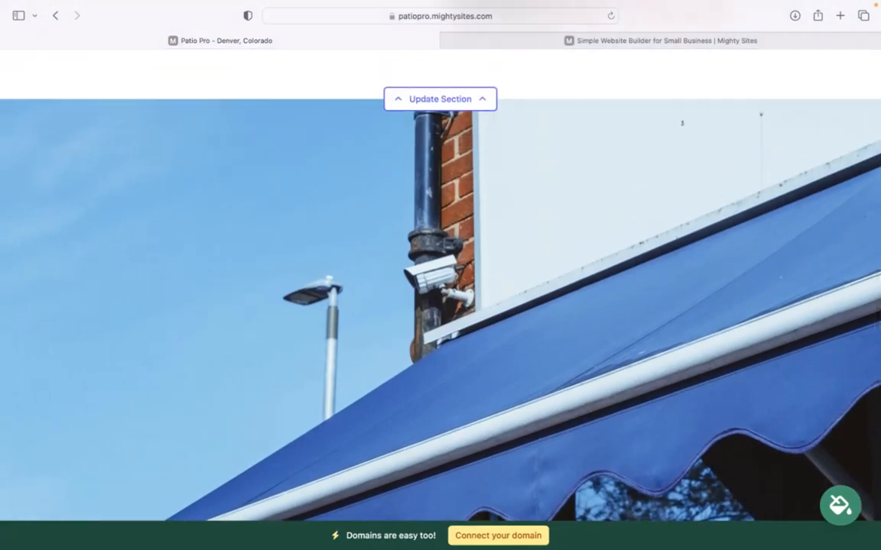
scroll(389, 260, up, 8)
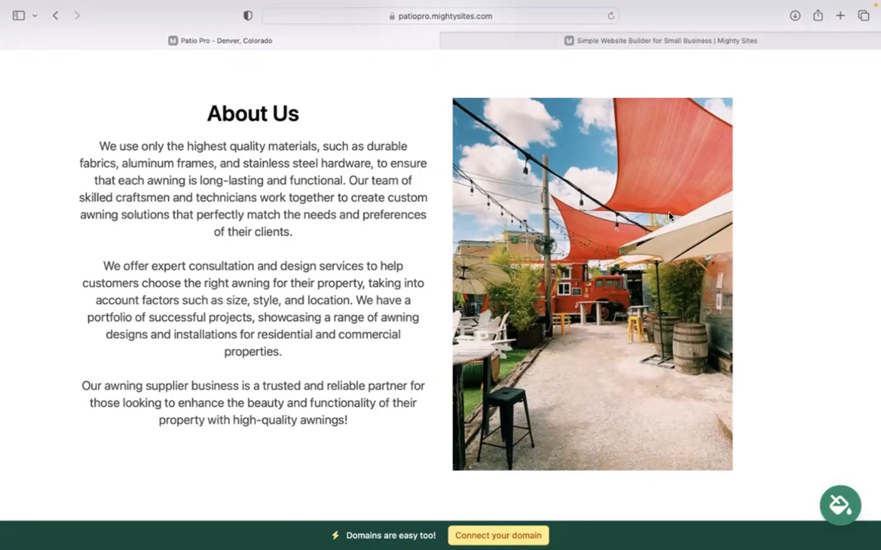
scroll(669, 217, down, 9)
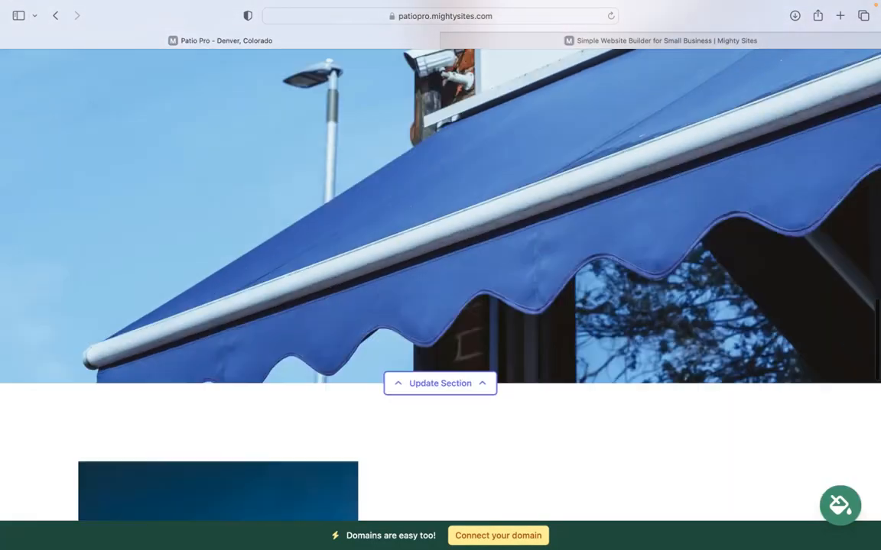
scroll(440, 283, down, 10)
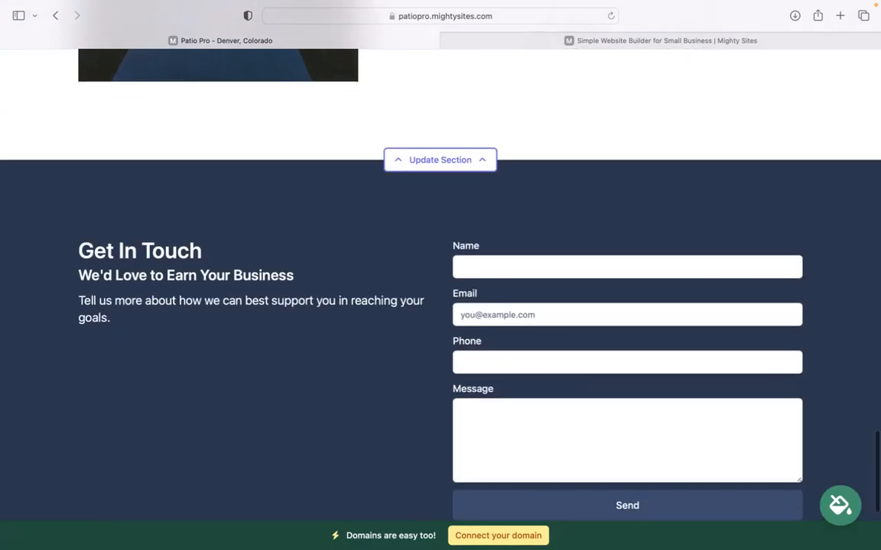
scroll(440, 283, up, 5)
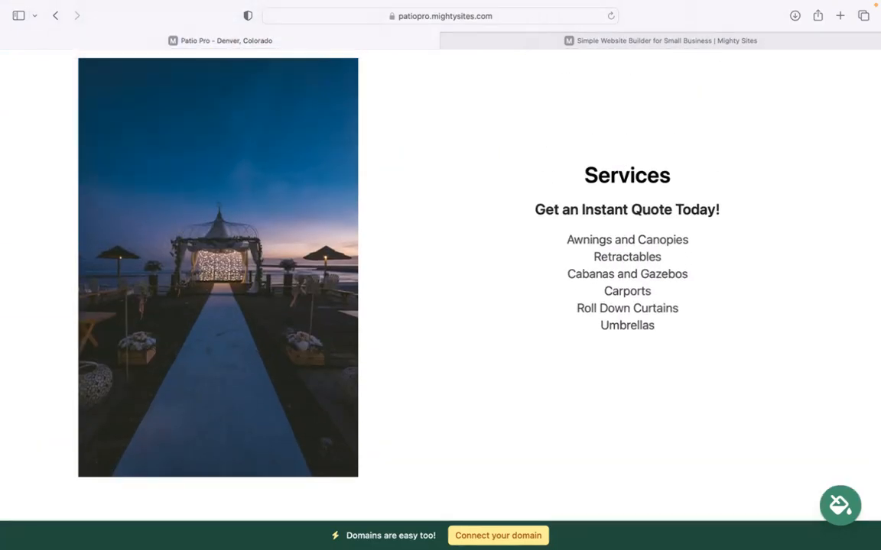
scroll(440, 283, up, 6)
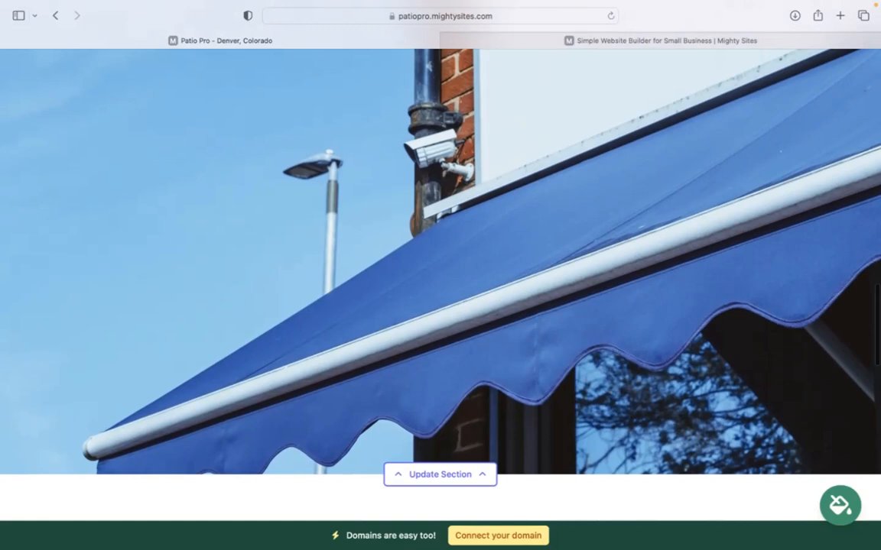
scroll(441, 283, up, 4)
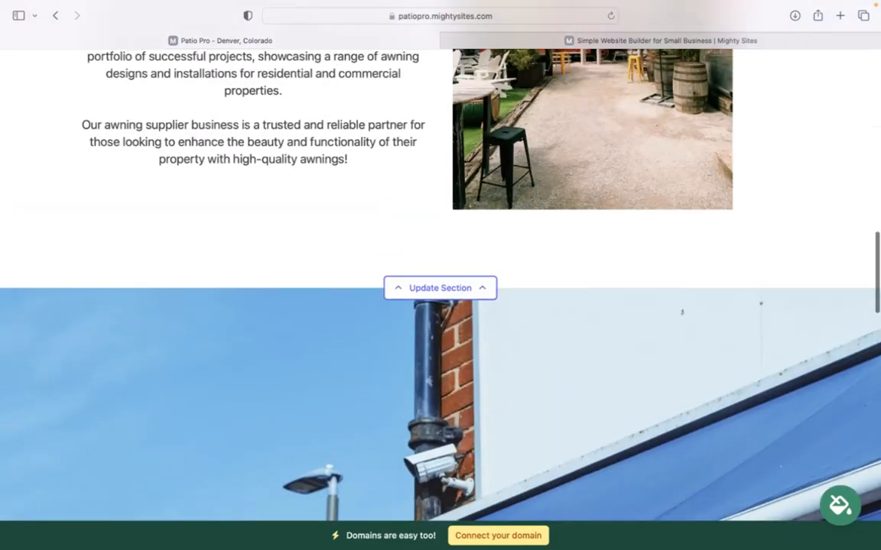
scroll(440, 283, up, 6)
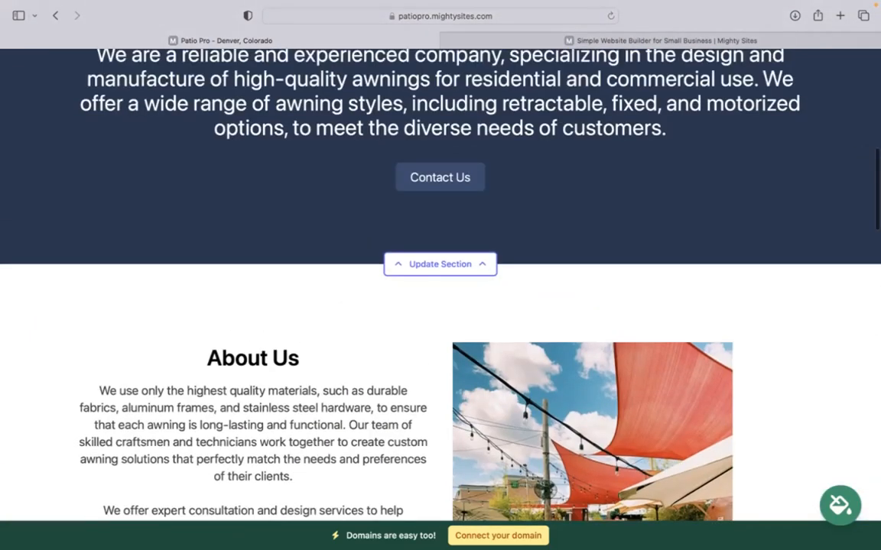
scroll(440, 283, up, 6)
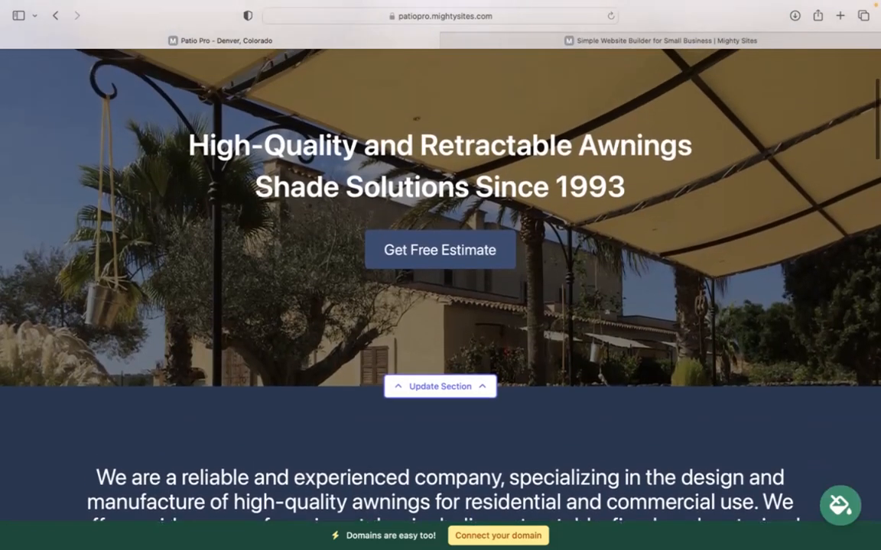
scroll(440, 283, up, 3)
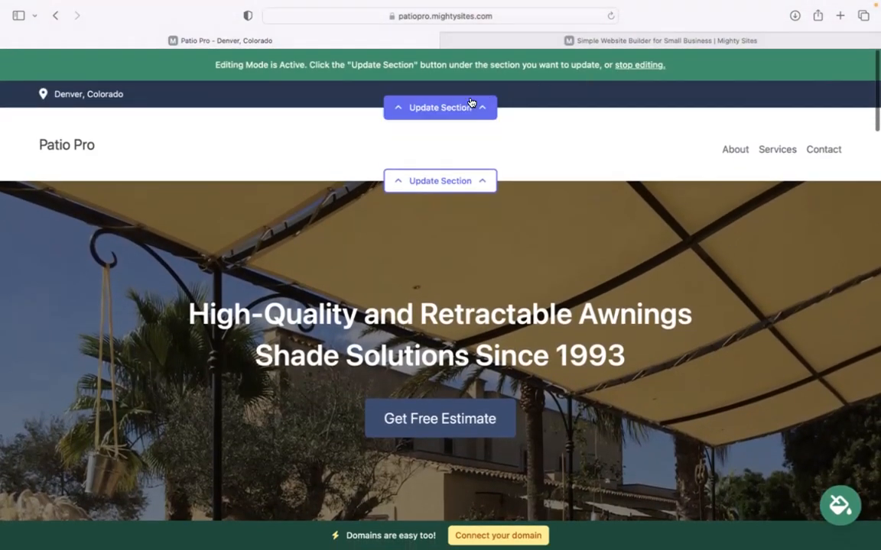
- Enter the organisation e-mail, show it on the site, and add the business phone number
click(466, 108)
click(463, 202)
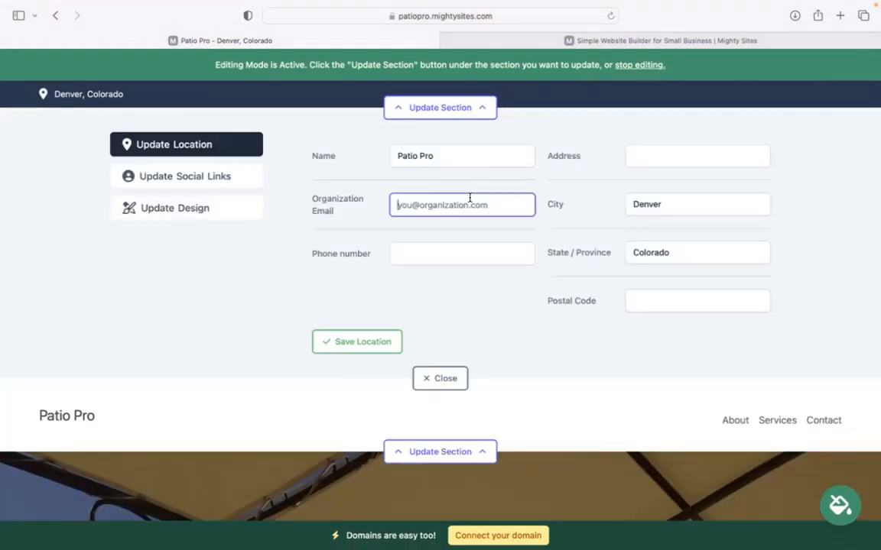
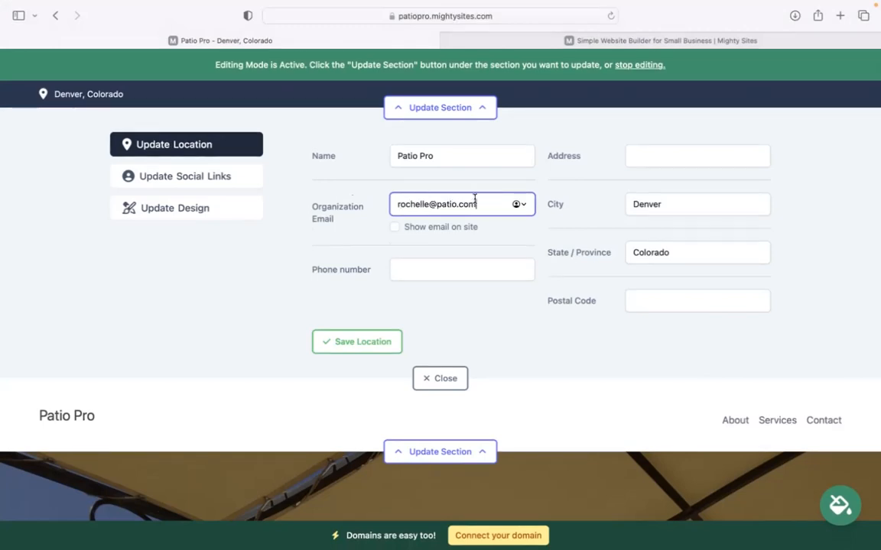
click(393, 227)
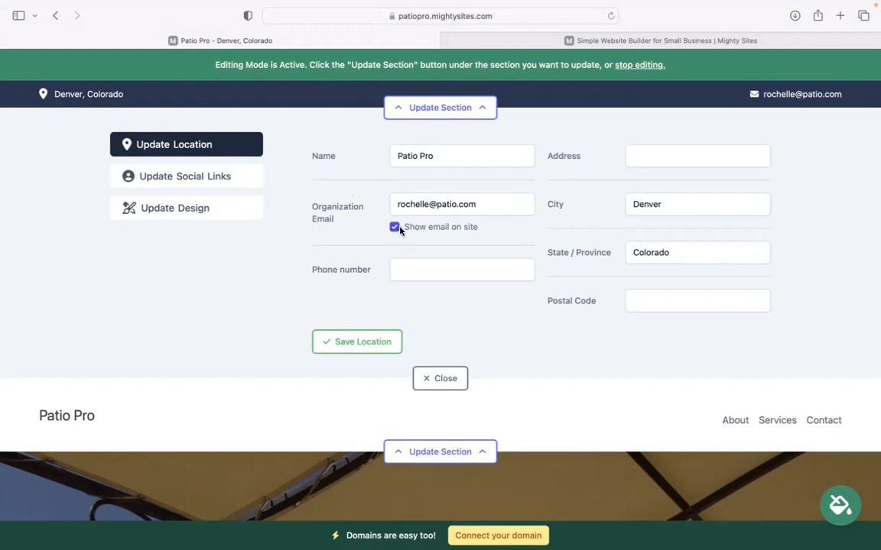
click(411, 273)
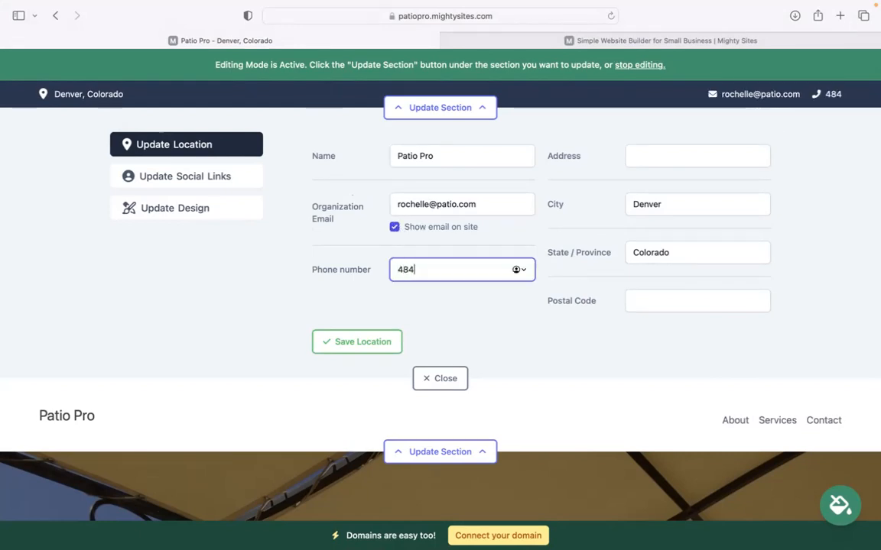
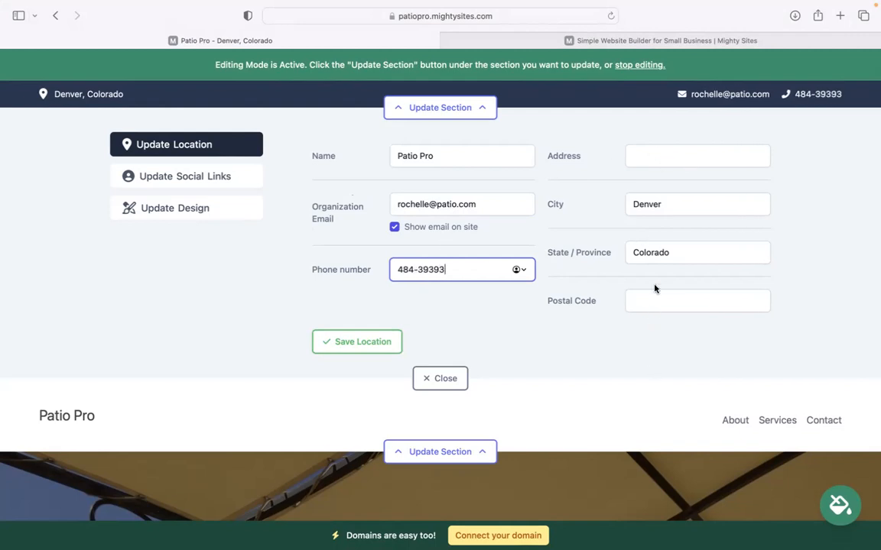
- Fill in the street address and postal code, then save the location
click(654, 160)
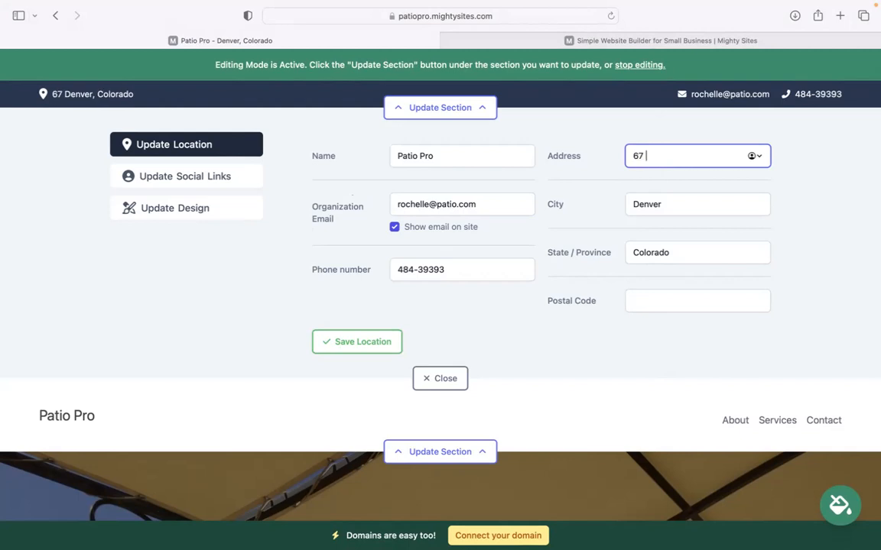
click(646, 302)
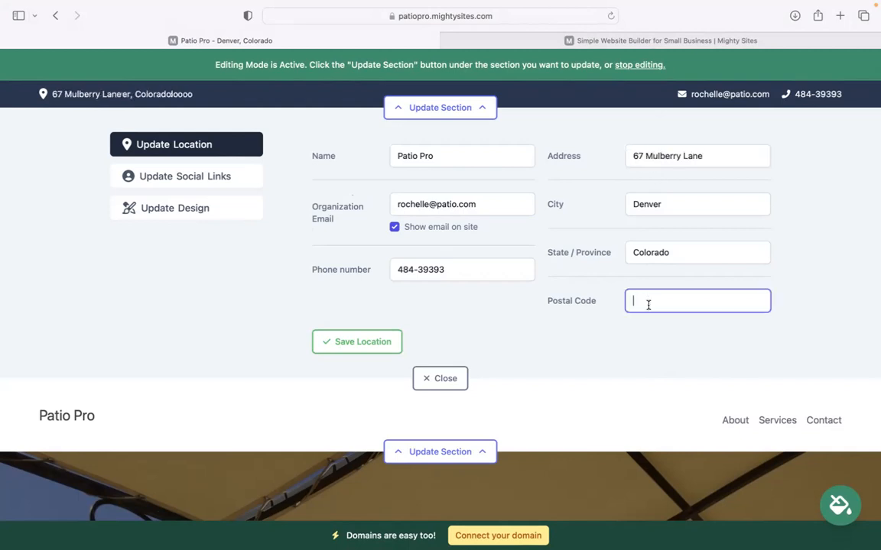
text(40440)
click(361, 342)
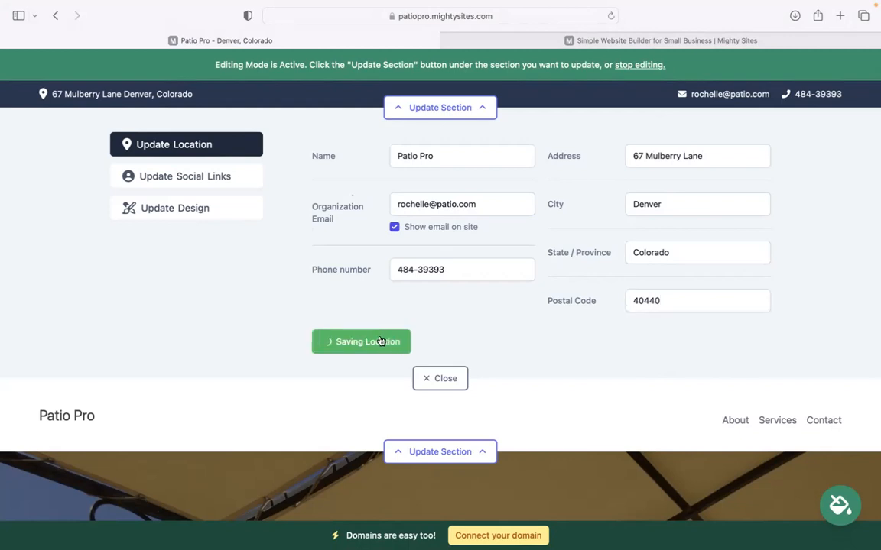
click(184, 191)
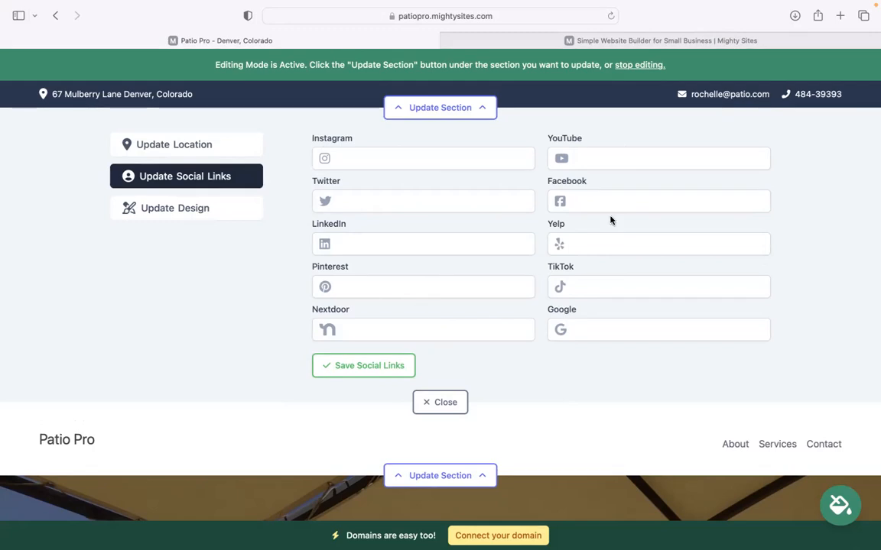
- Save the social links, then upload Mighty Sites Logo YouTube.png as the header logo
click(397, 365)
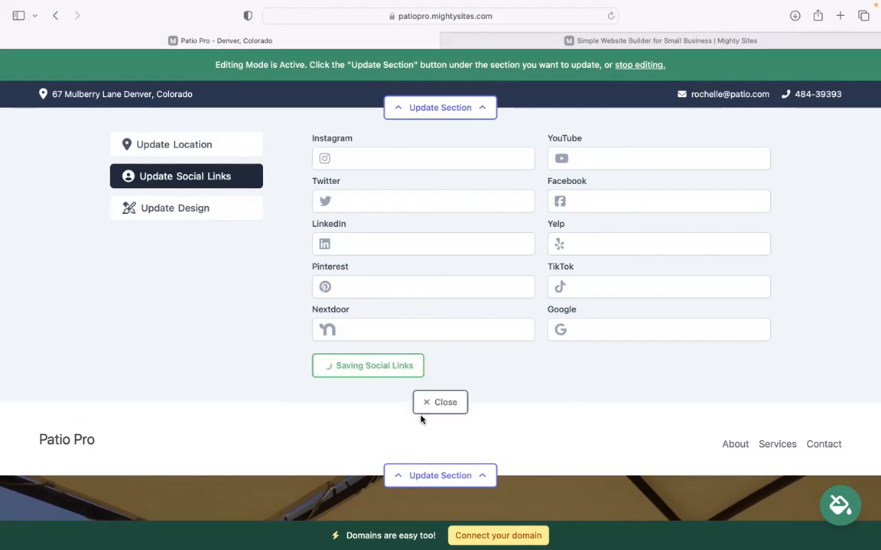
click(441, 402)
click(437, 186)
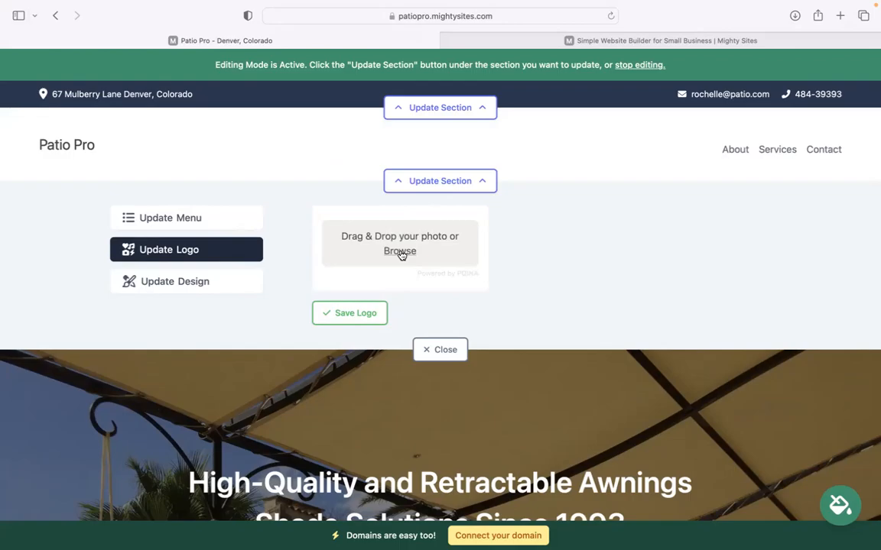
click(401, 252)
scroll(361, 344, up, 2)
click(363, 348)
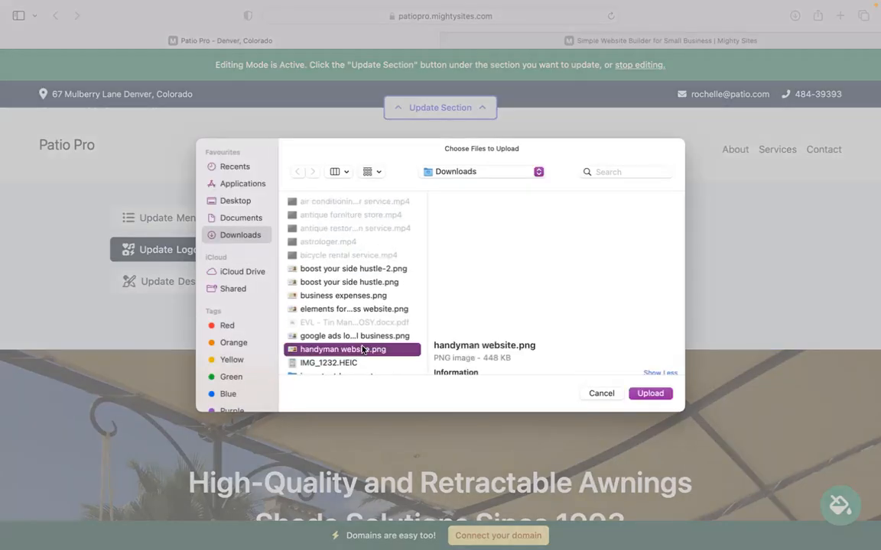
key(Down)
key(Down)
key(Down)
key(Down)
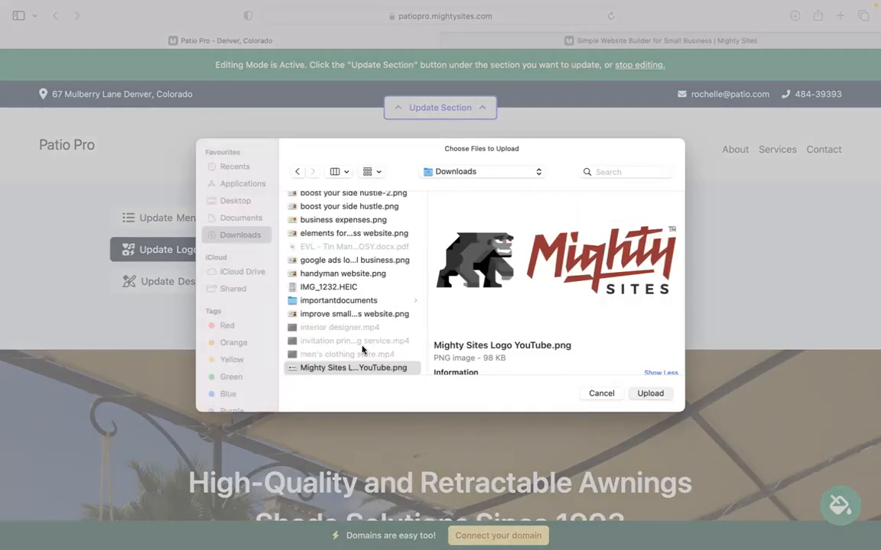
key(Return)
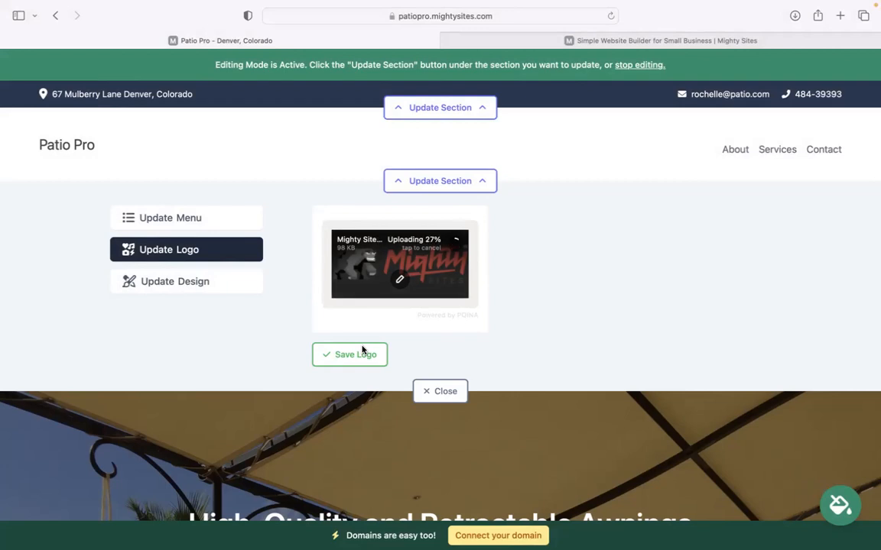
- Save the logo, make it bigger, and close the logo settings
click(383, 355)
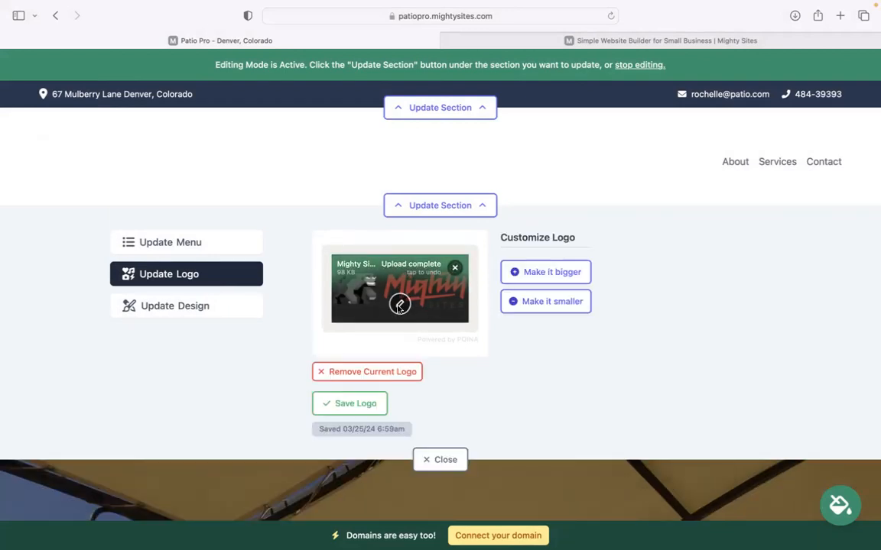
click(550, 271)
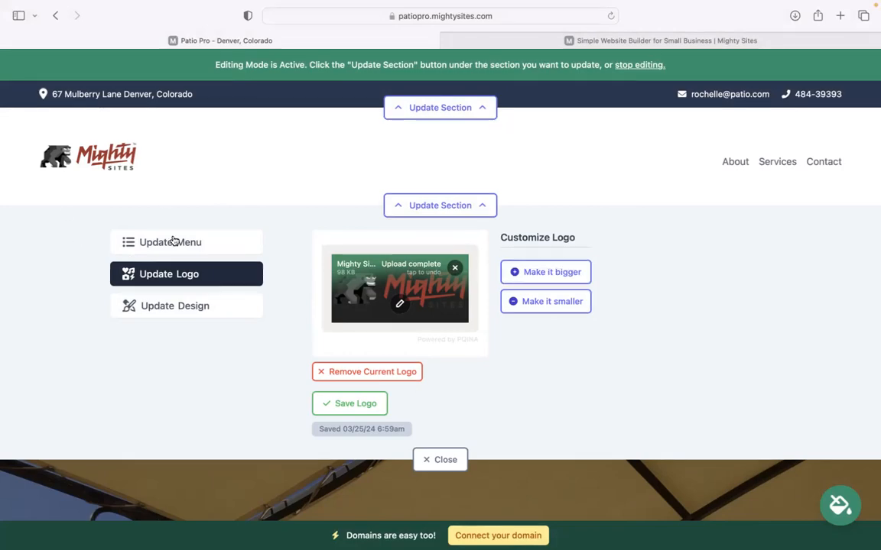
click(437, 468)
- Page through the colour themes, apply the light-blue theme, then open the hero section's editor
scroll(440, 283, down, 10)
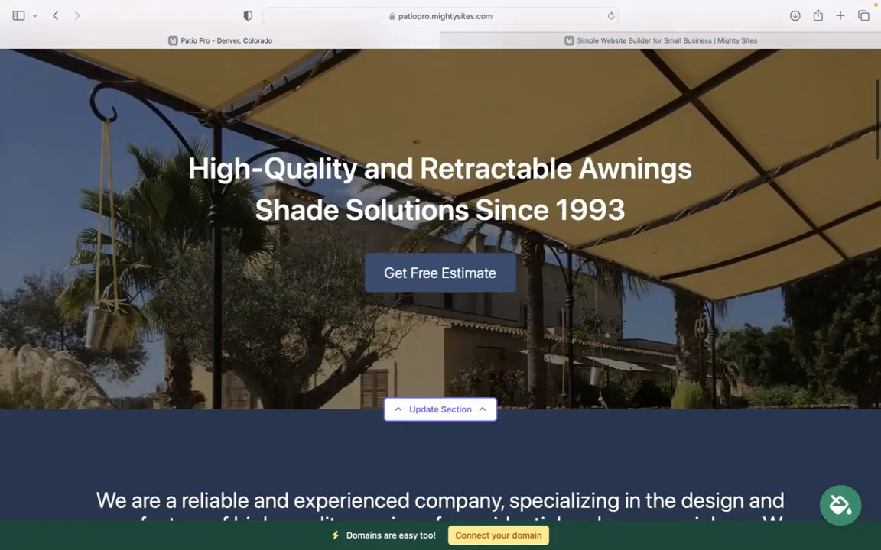
scroll(440, 283, down, 15)
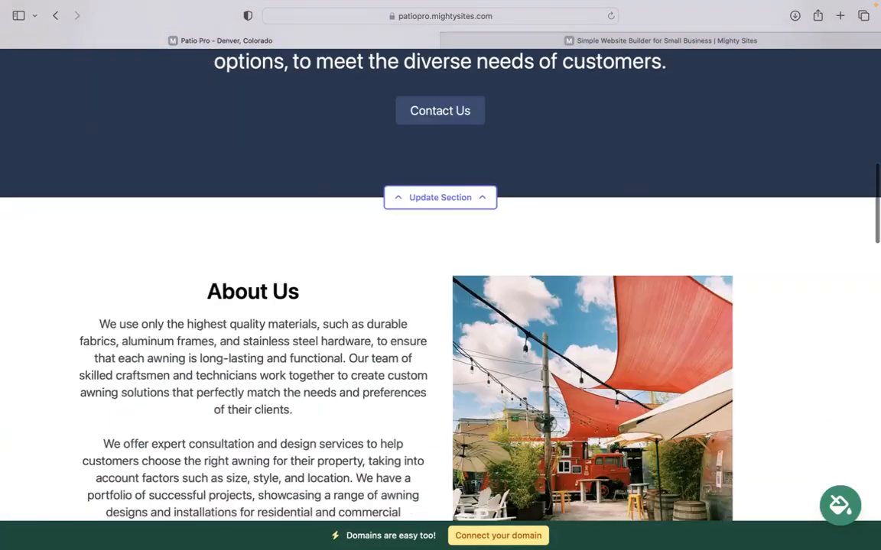
scroll(440, 283, down, 5)
scroll(441, 282, up, 15)
scroll(830, 358, up, 10)
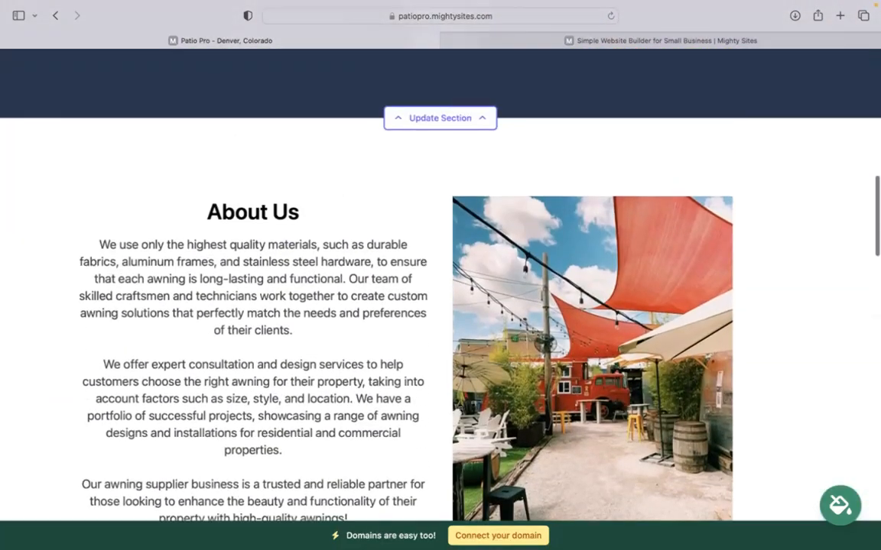
click(833, 509)
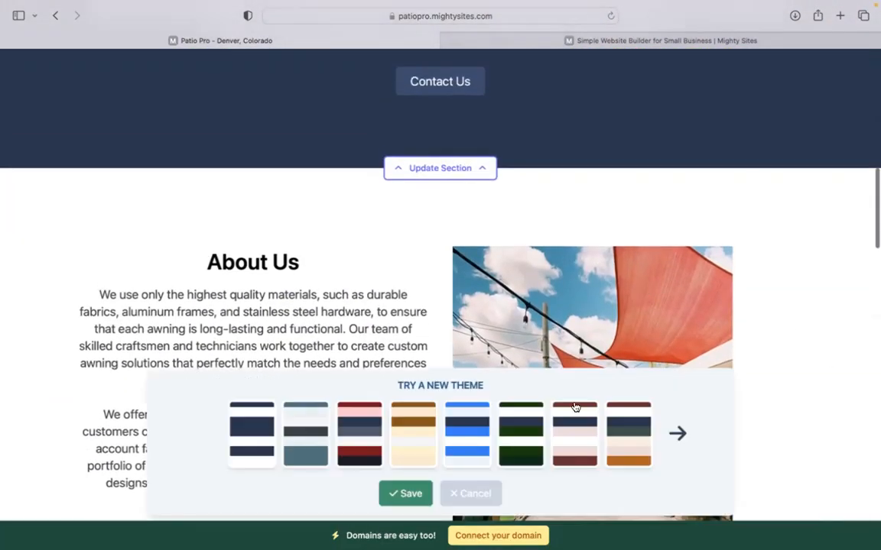
click(472, 445)
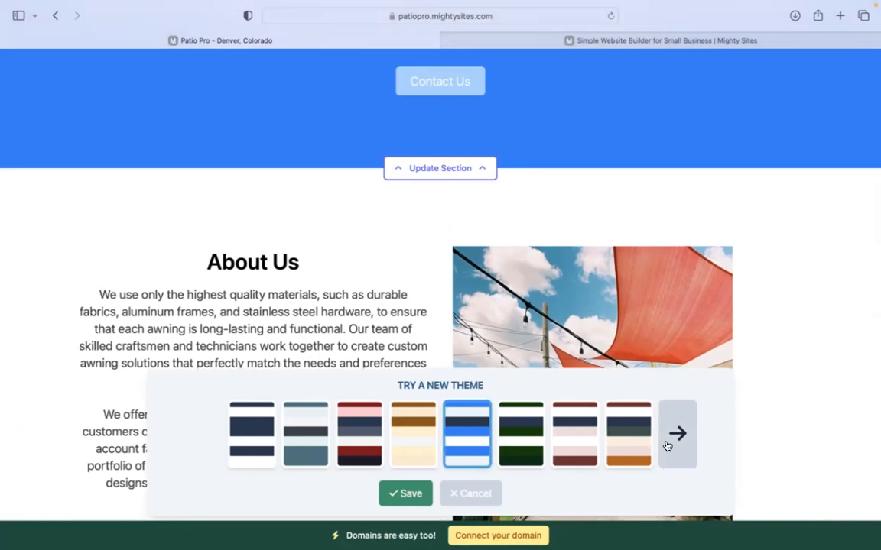
click(666, 446)
click(666, 445)
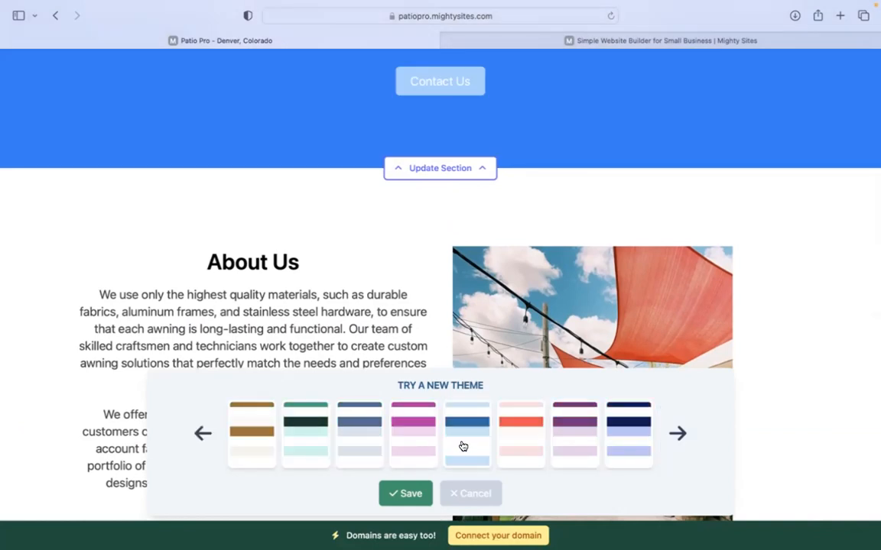
click(405, 493)
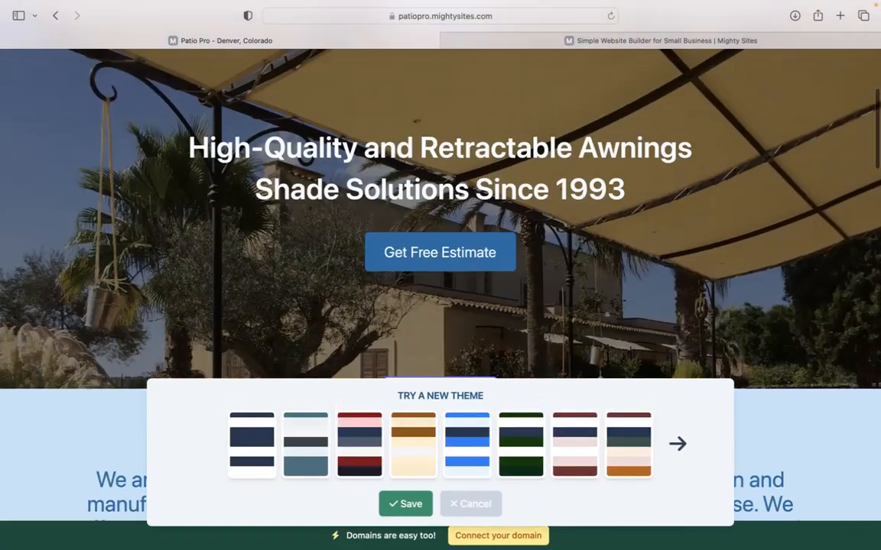
scroll(440, 291, down, 4)
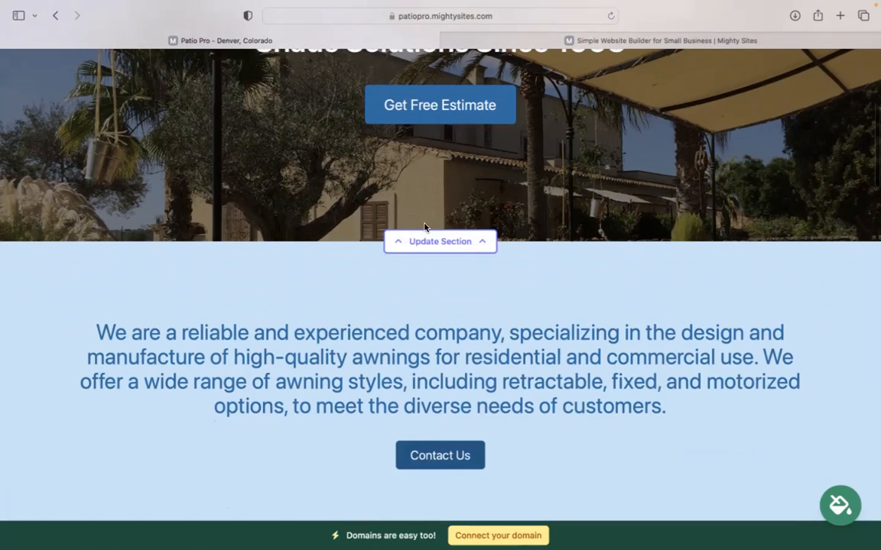
click(443, 245)
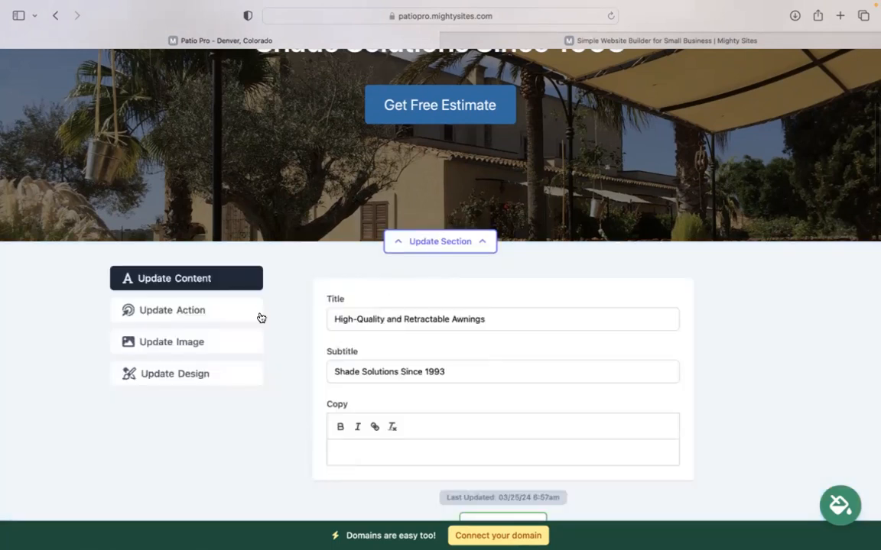
- Look over the hero's background image options
click(234, 342)
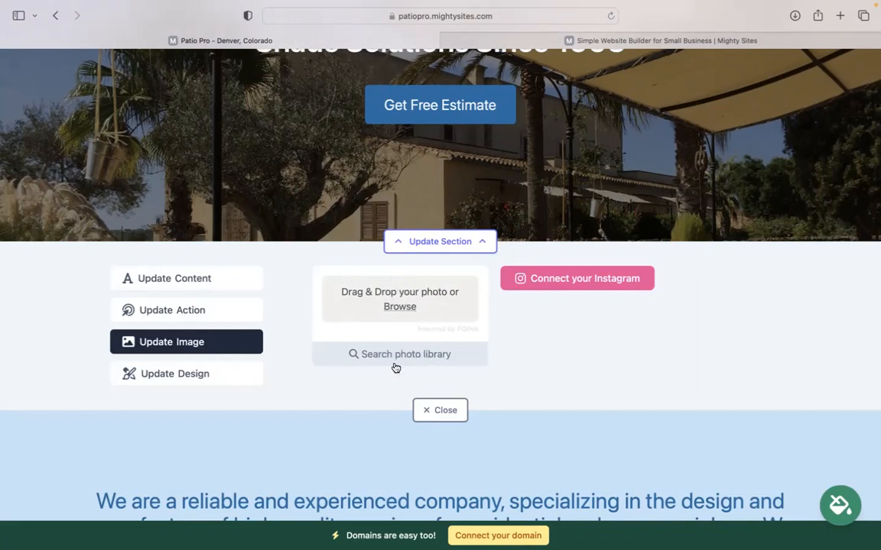
scroll(440, 275, up, 2)
scroll(440, 252, up, 1)
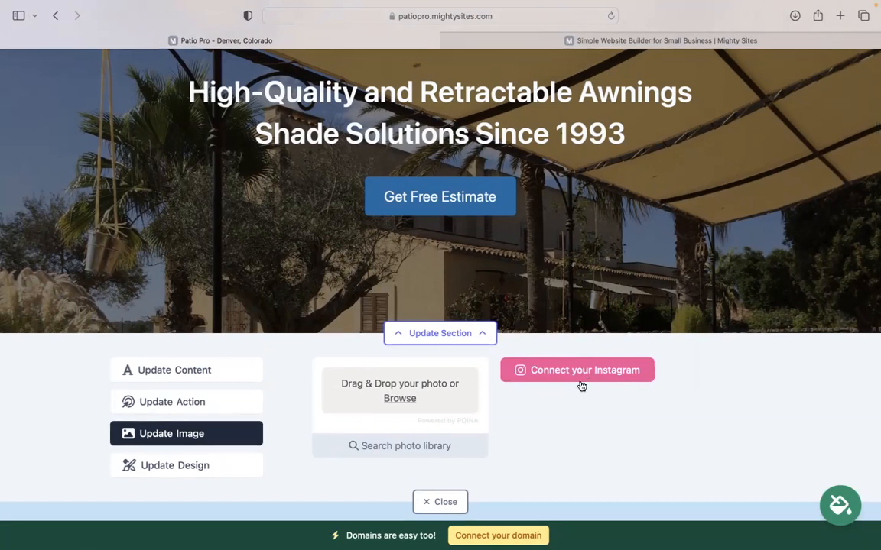
scroll(581, 385, up, 1)
scroll(582, 385, down, 2)
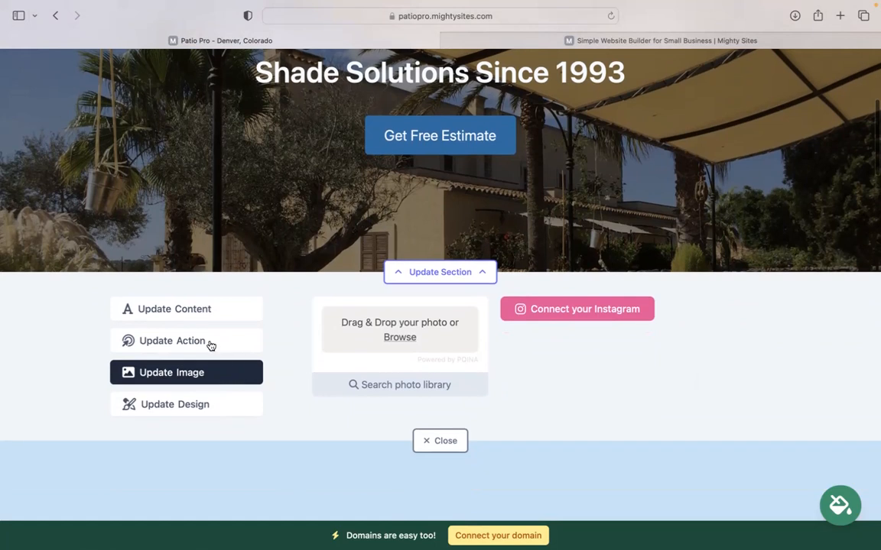
- Check the Get Free Estimate button, keep its link on Home: Lead Form, and close the editor
click(210, 343)
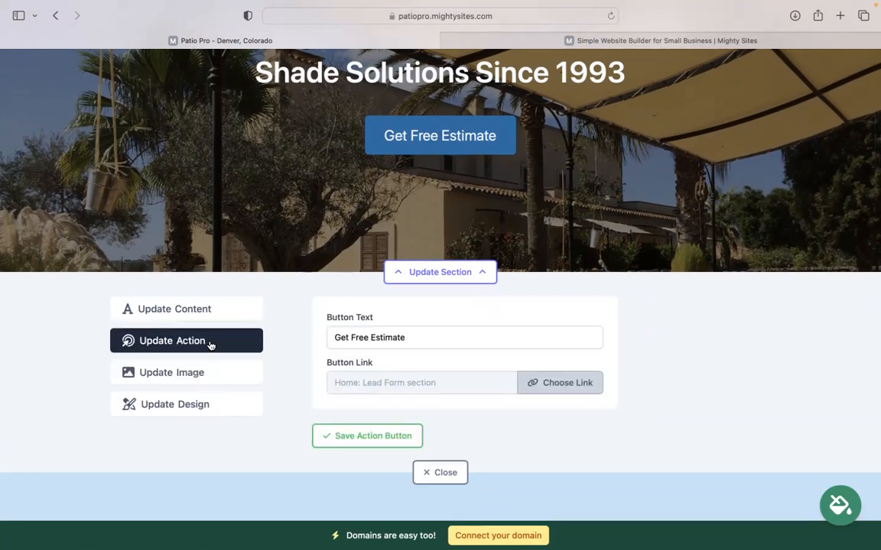
drag(437, 340, 352, 339)
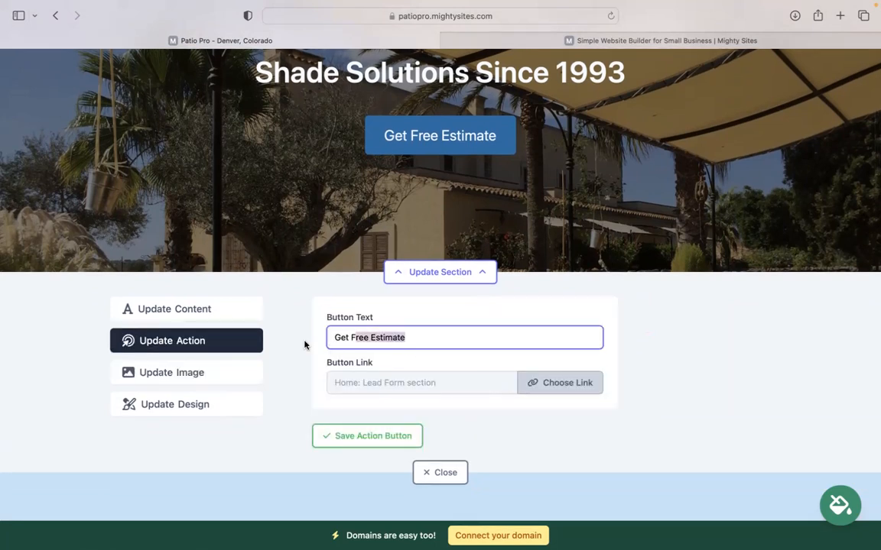
drag(421, 343, 334, 341)
click(335, 339)
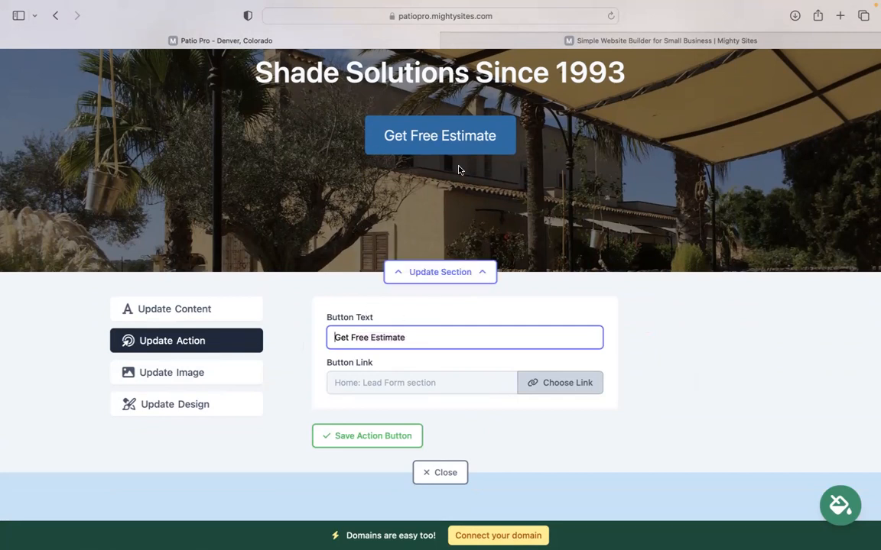
click(548, 390)
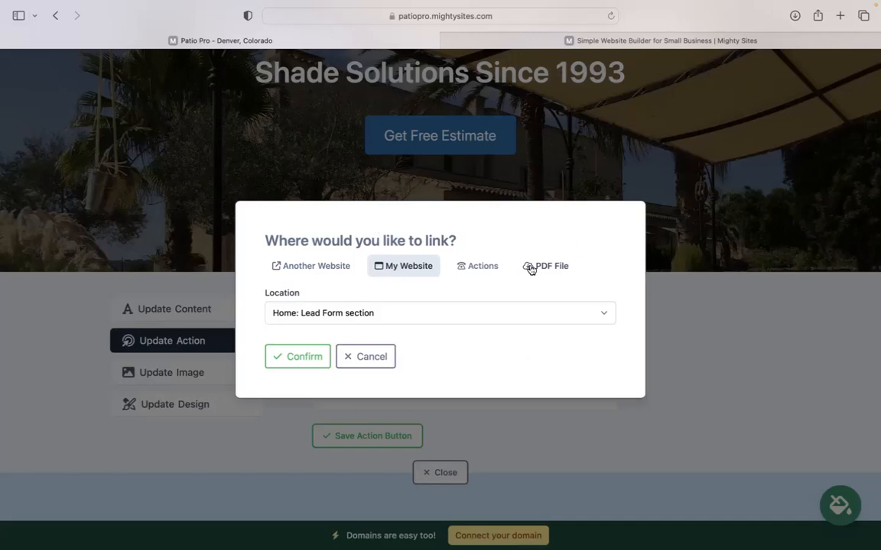
click(361, 358)
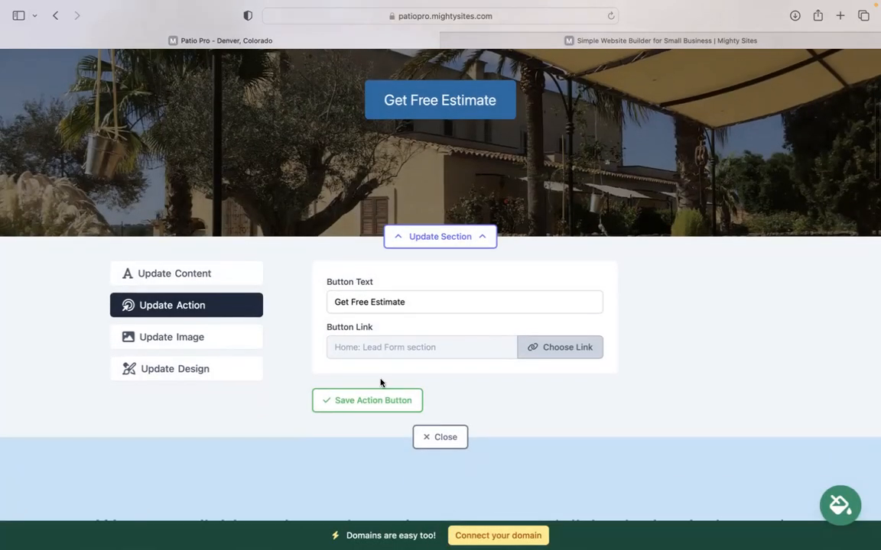
click(440, 435)
scroll(440, 306, down, 3)
scroll(440, 306, down, 15)
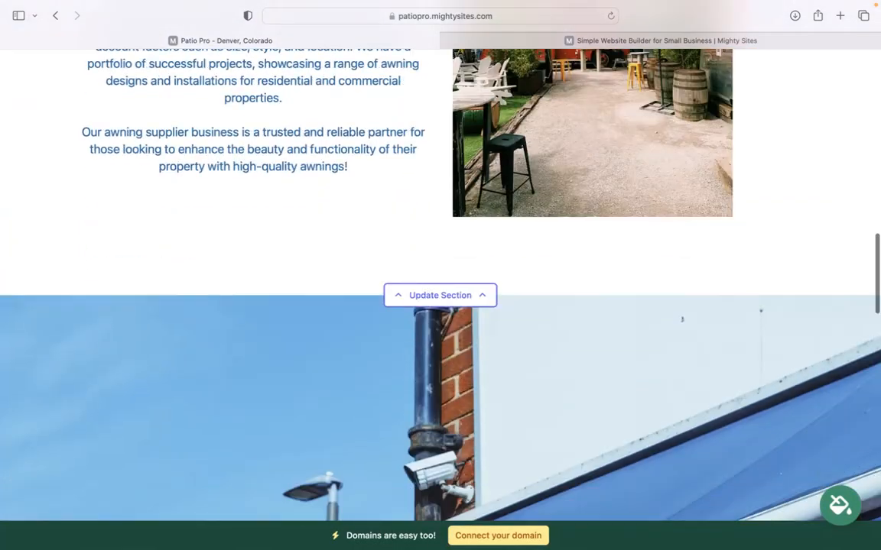
scroll(298, 402, down, 10)
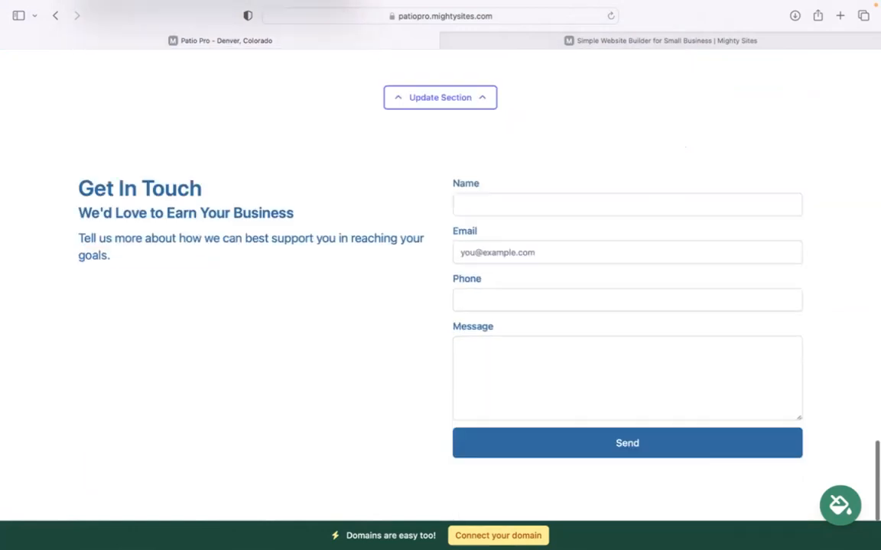
scroll(551, 364, up, 2)
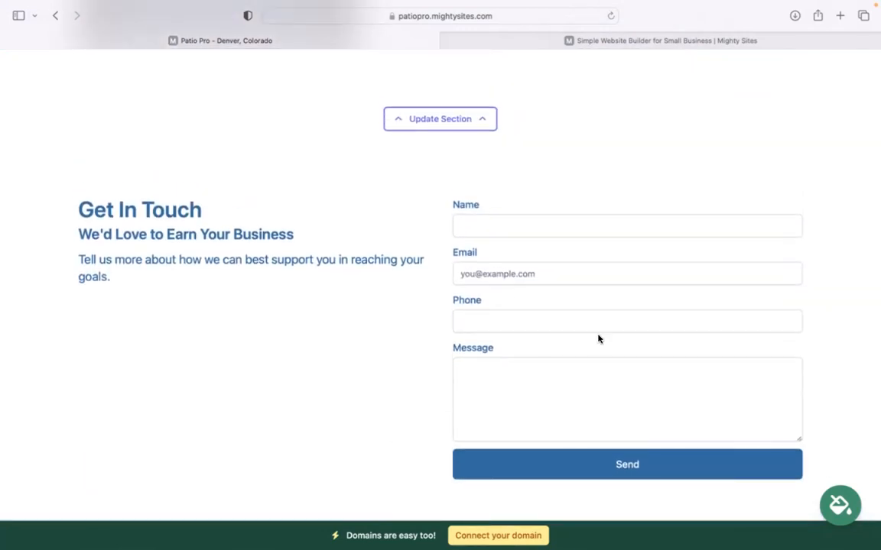
scroll(385, 462, down, 2)
scroll(385, 462, up, 12)
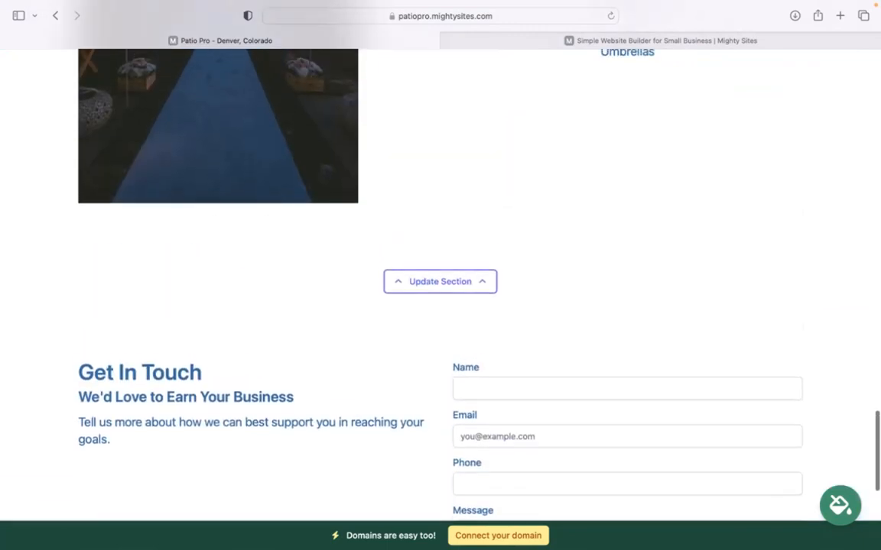
scroll(555, 538, up, 10)
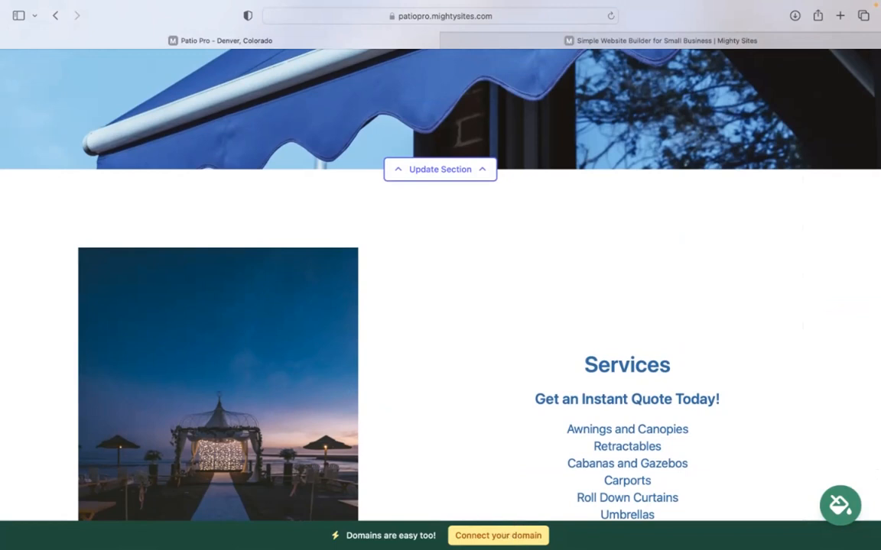
scroll(441, 283, up, 3)
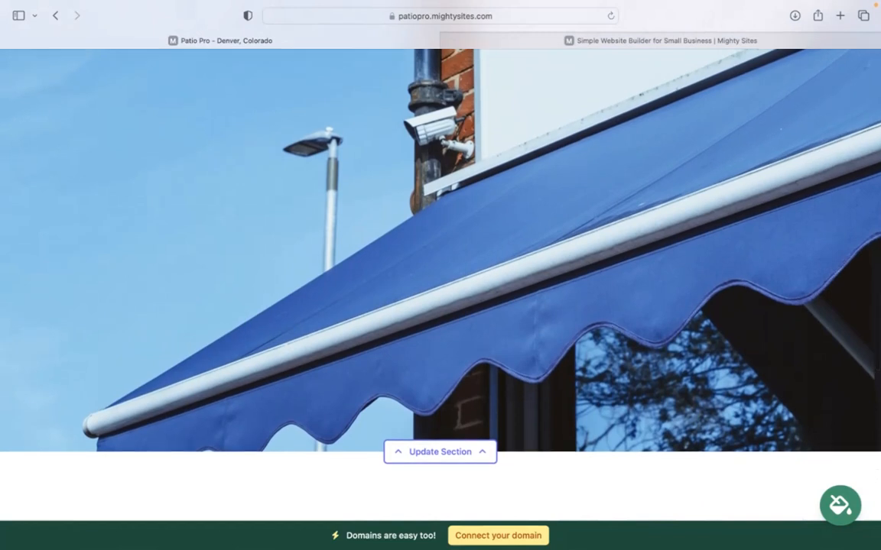
mouse_move(662, 15)
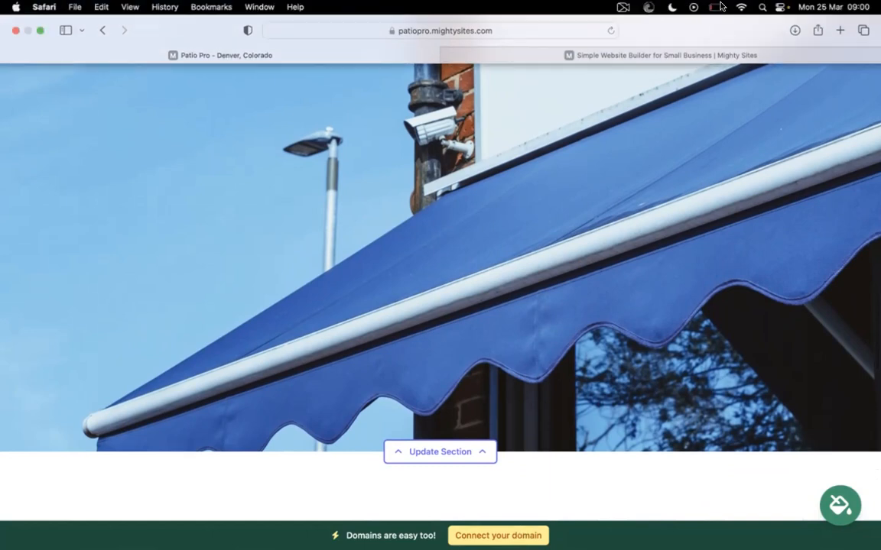
scroll(596, 306, up, 2)
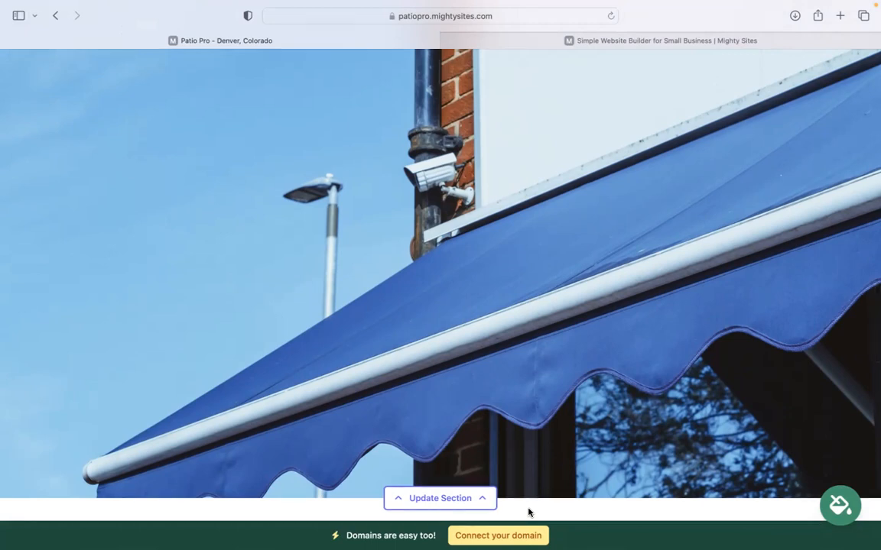
scroll(528, 512, up, 4)
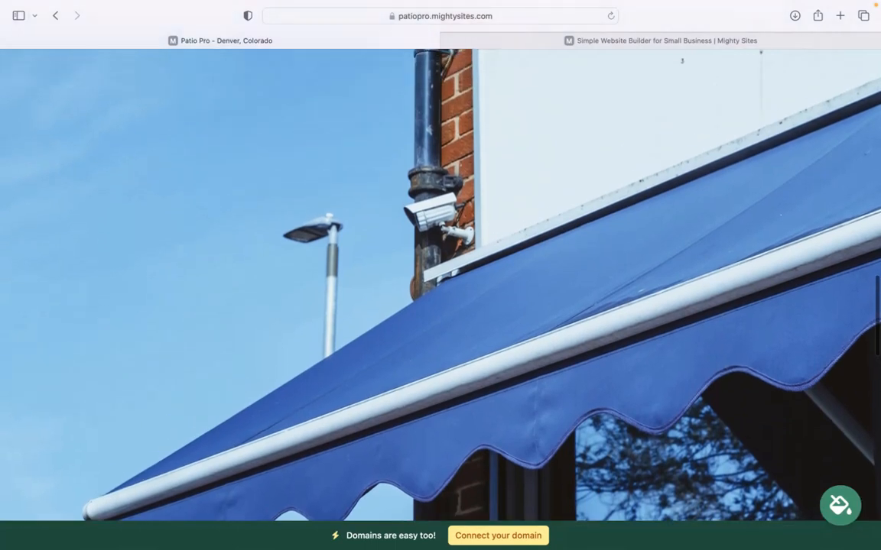
scroll(440, 306, up, 4)
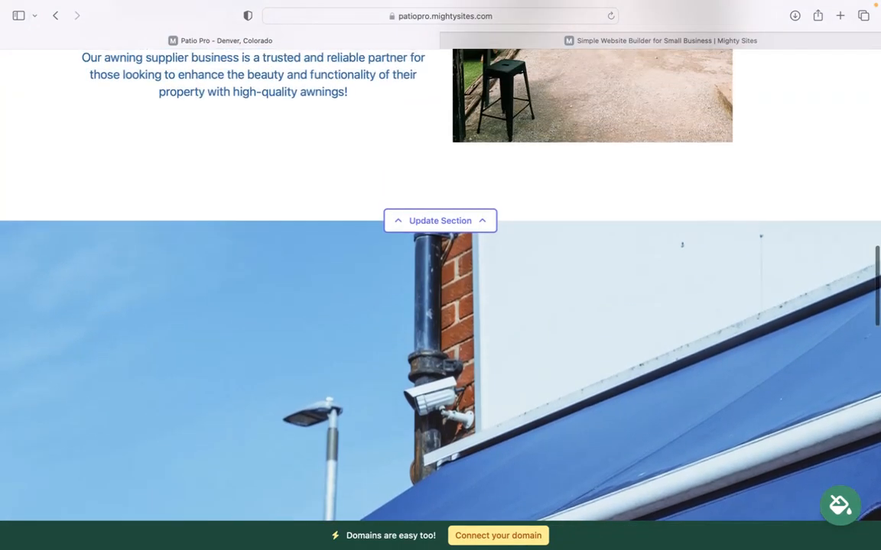
scroll(440, 305, up, 8)
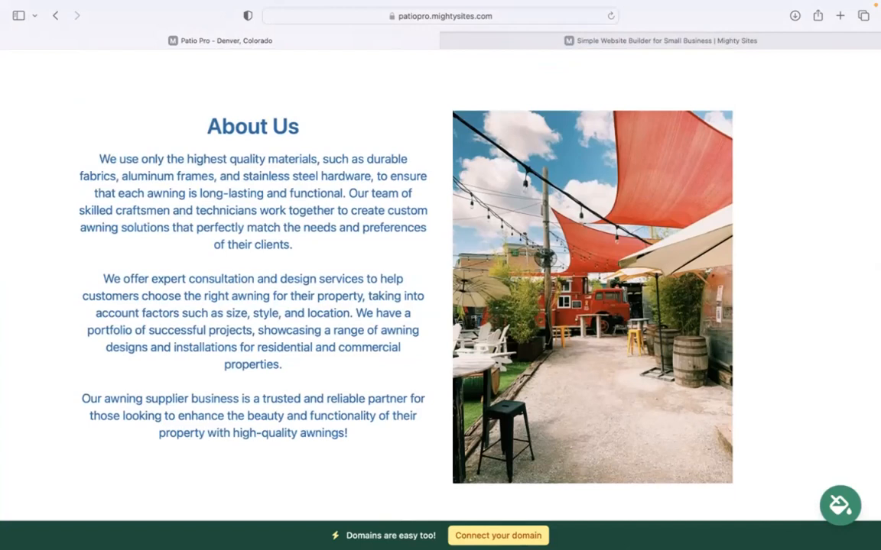
scroll(536, 497, up, 20)
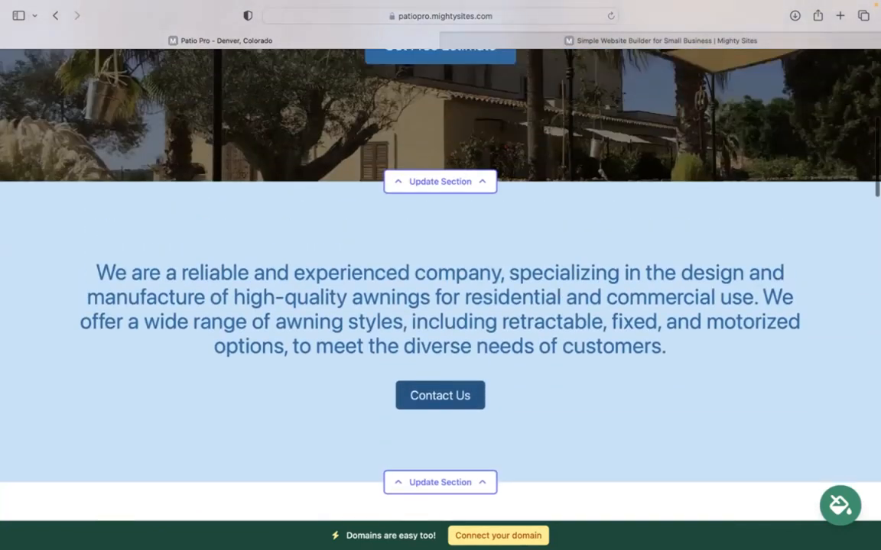